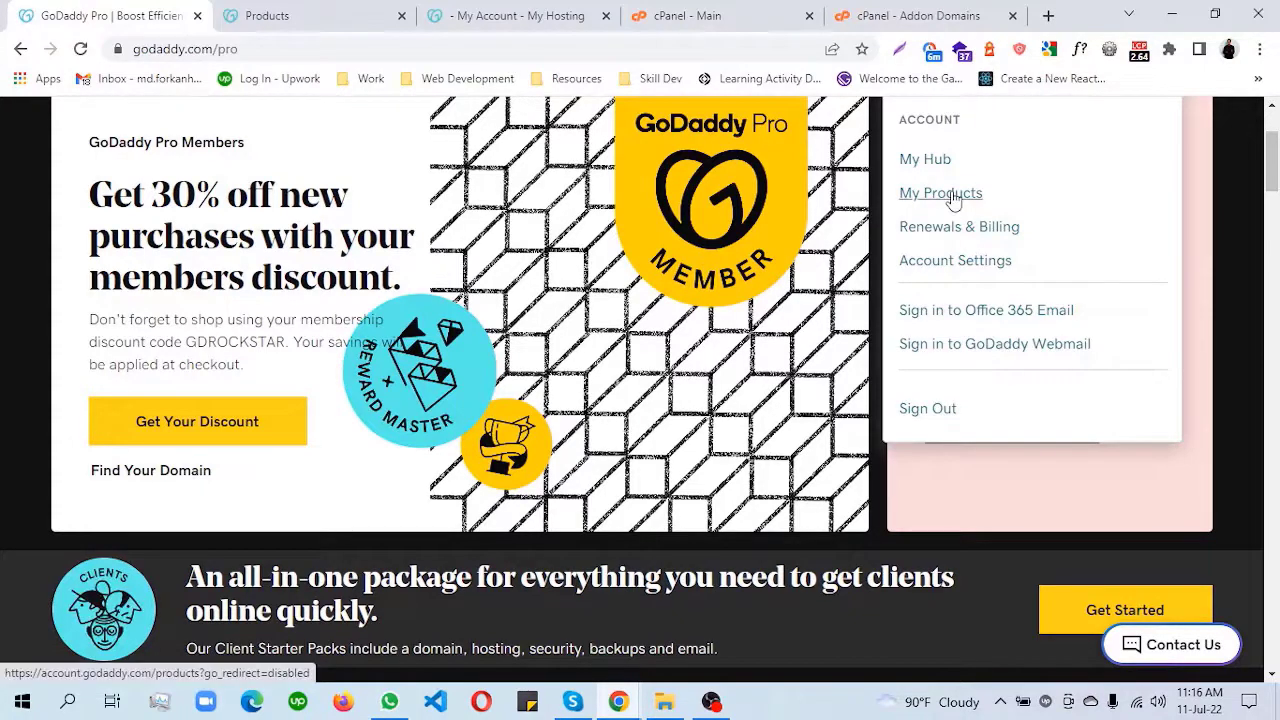
Switch to the Products page and copy the domain name sjhouserentals.com from the domain list
left_click(315, 14)
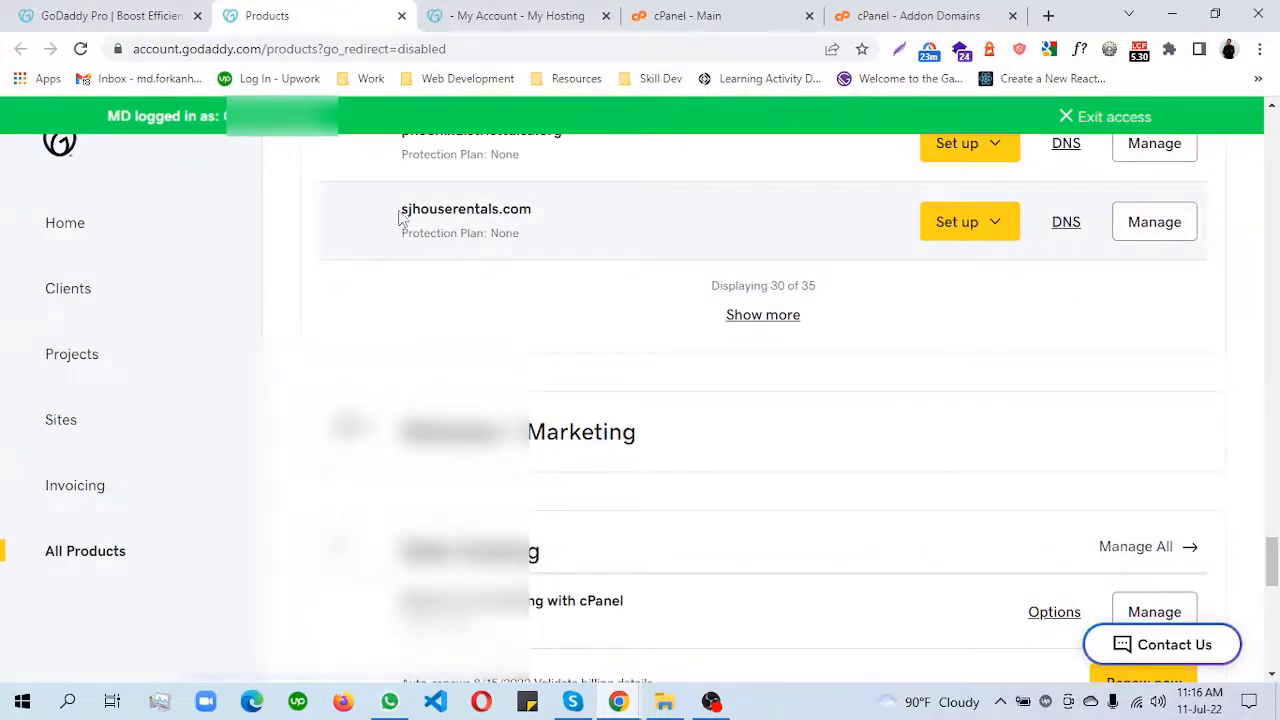
left_click_drag(400, 218, 534, 212)
key("ctrl+c")
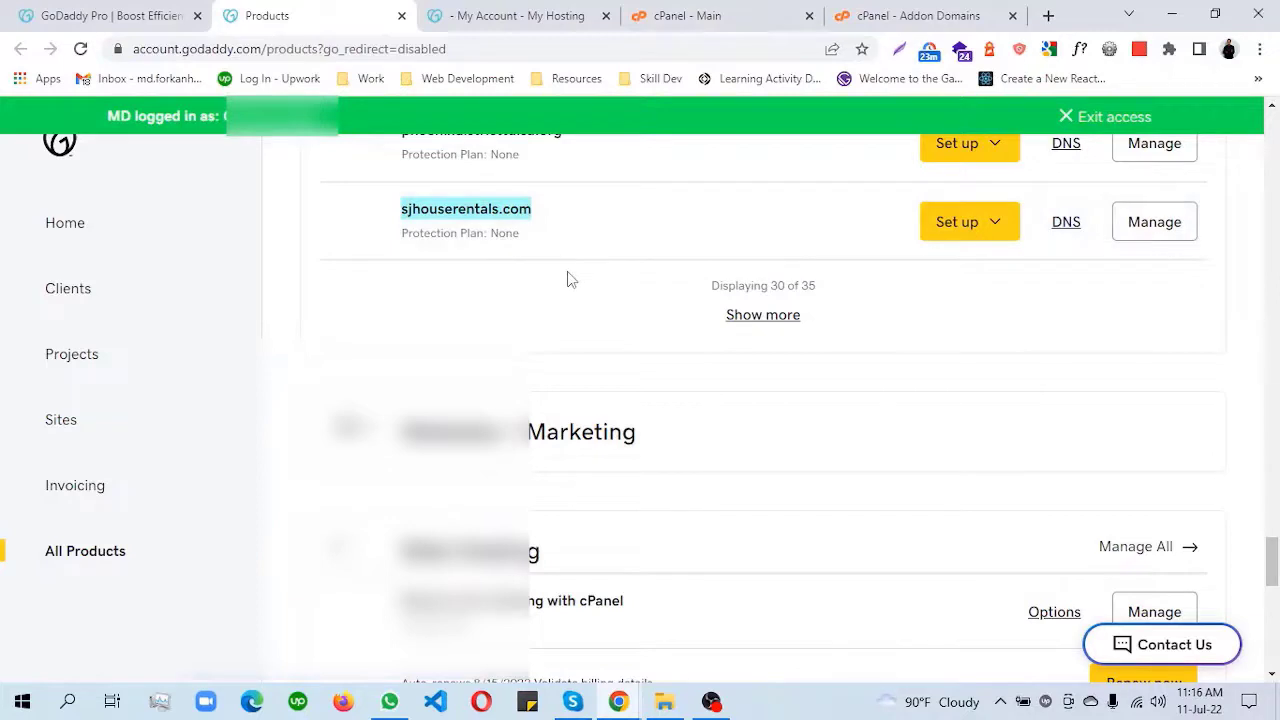
Manage the web hosting plan, enter its cPanel admin and open Addon Domains
scroll(562, 310, "down", 2)
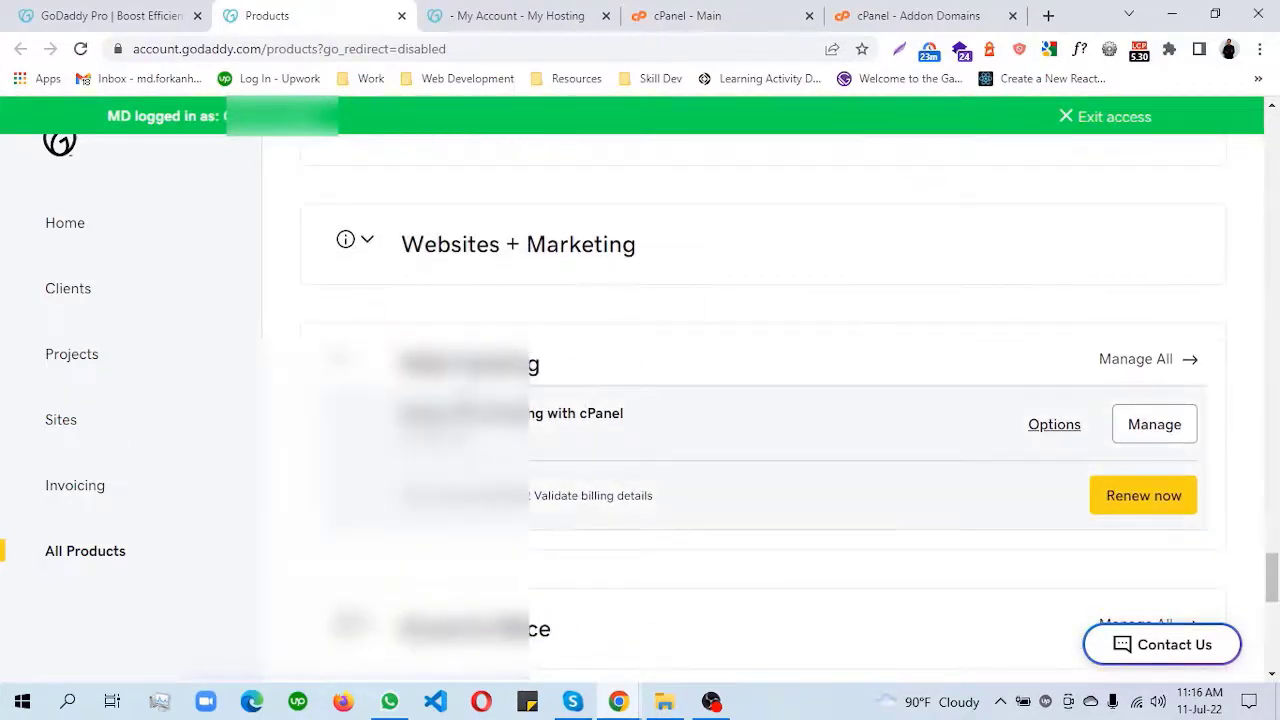
left_click(1152, 427)
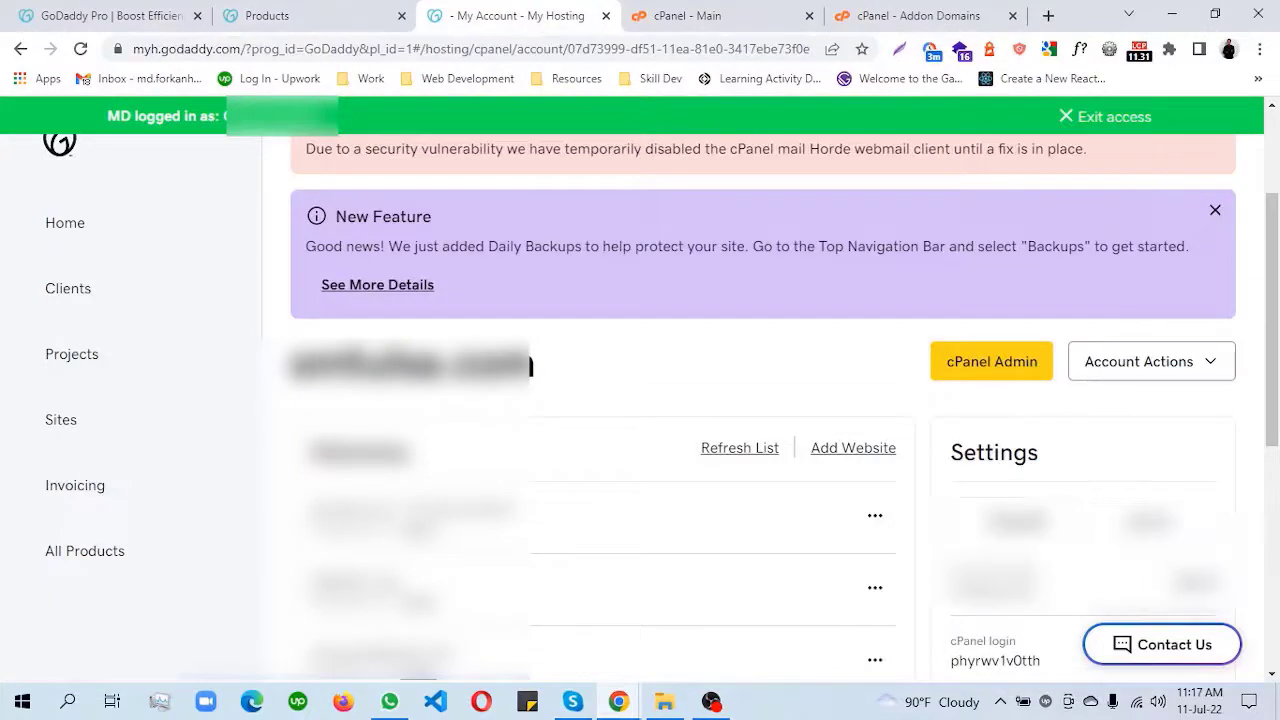
left_click(995, 366)
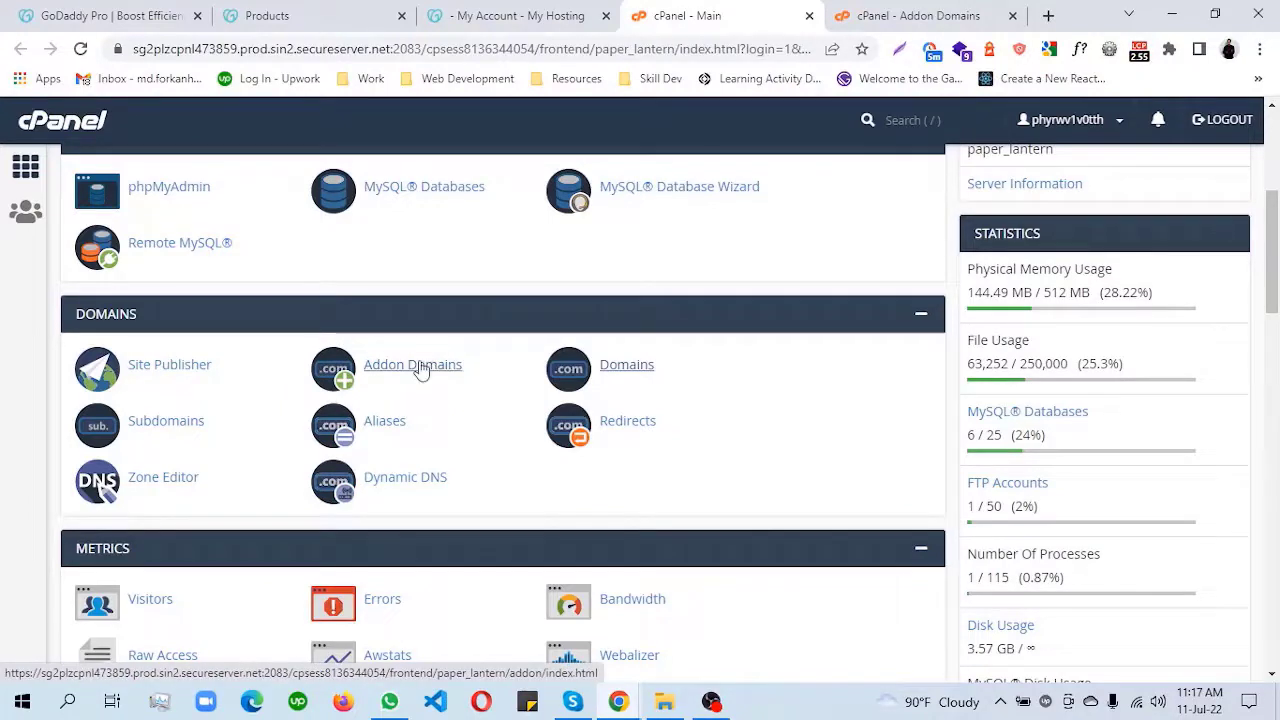
left_click(422, 366)
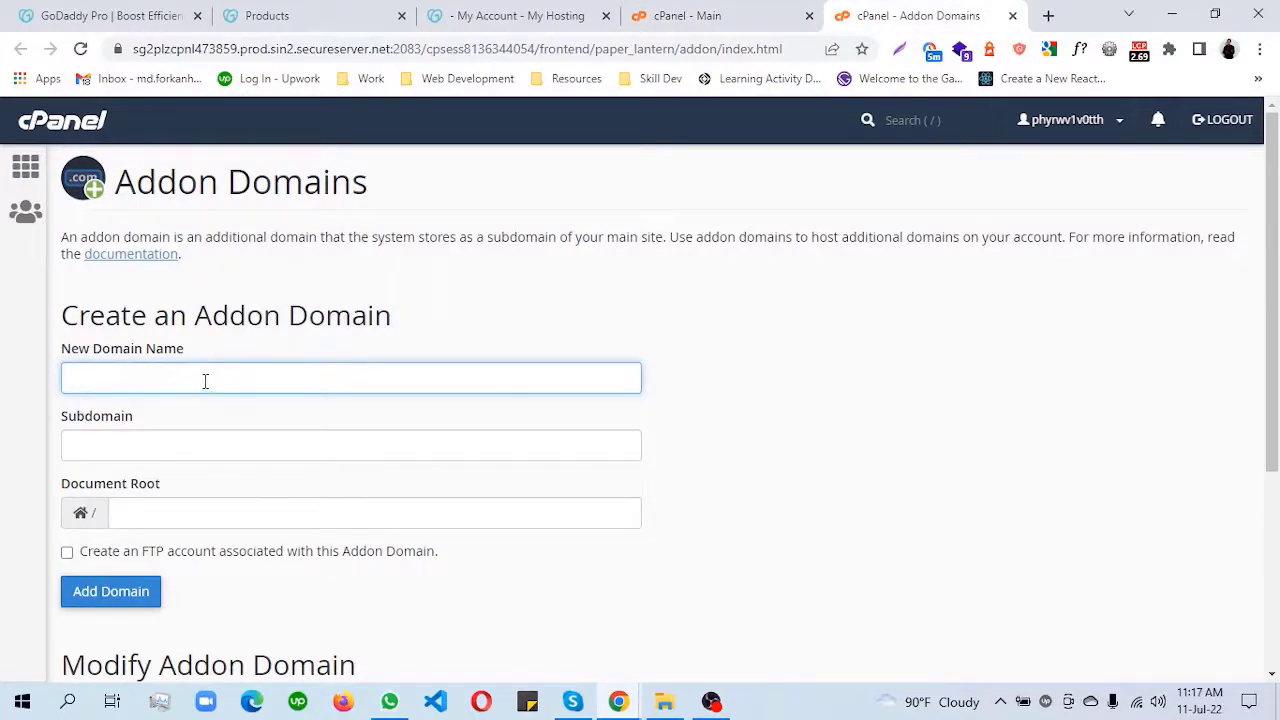
Enter sjhouserentals.com as the new addon domain name, keeping the automatically filled subdomain and document root
key("ctrl+v")
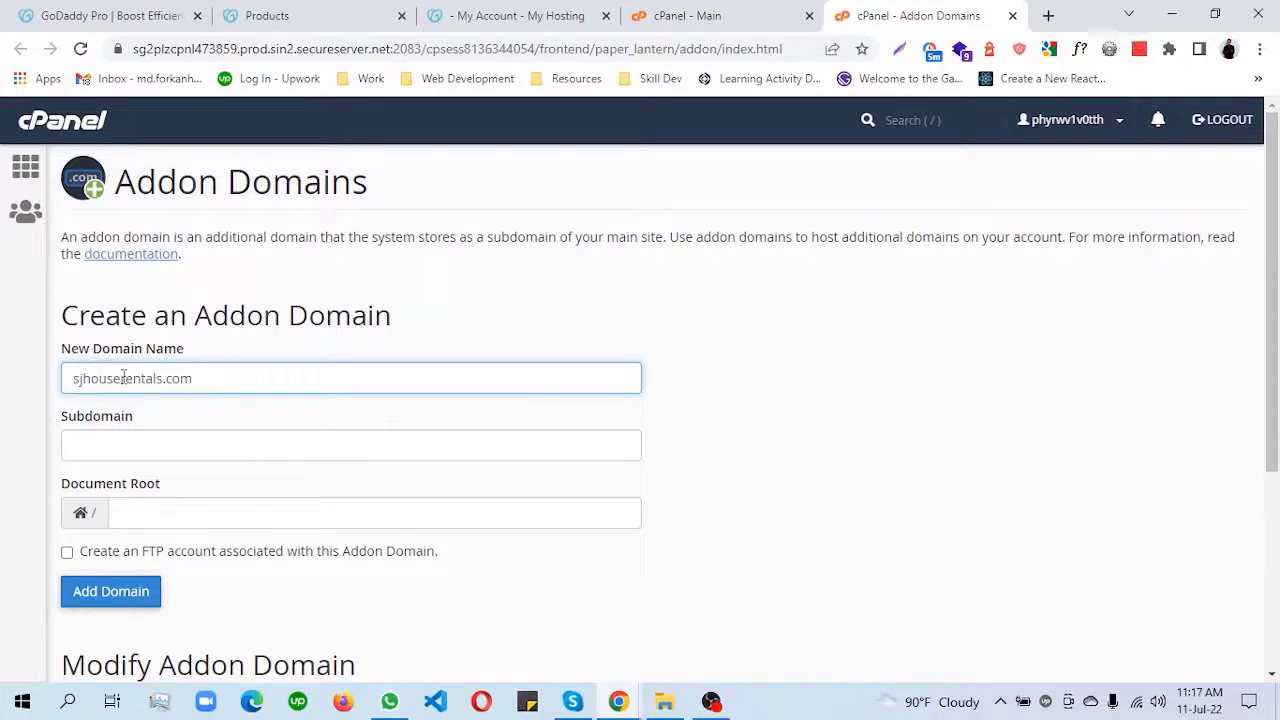
left_click(812, 347)
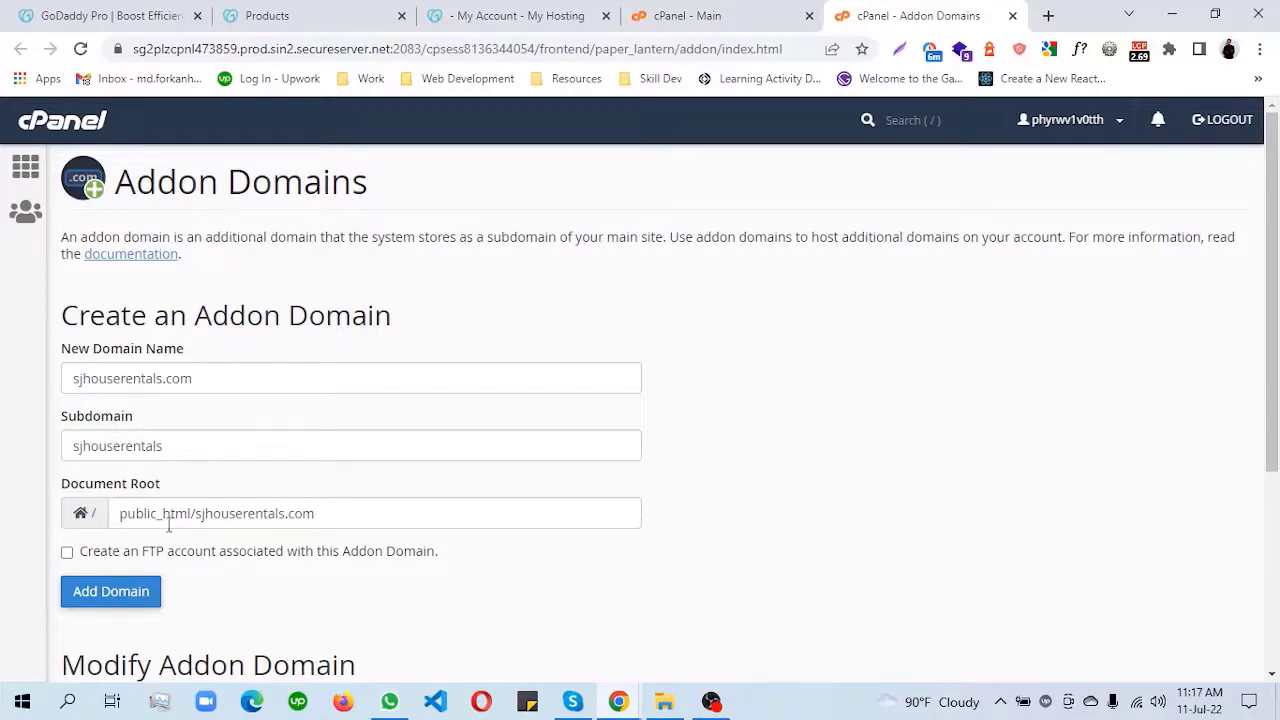
left_click(255, 518)
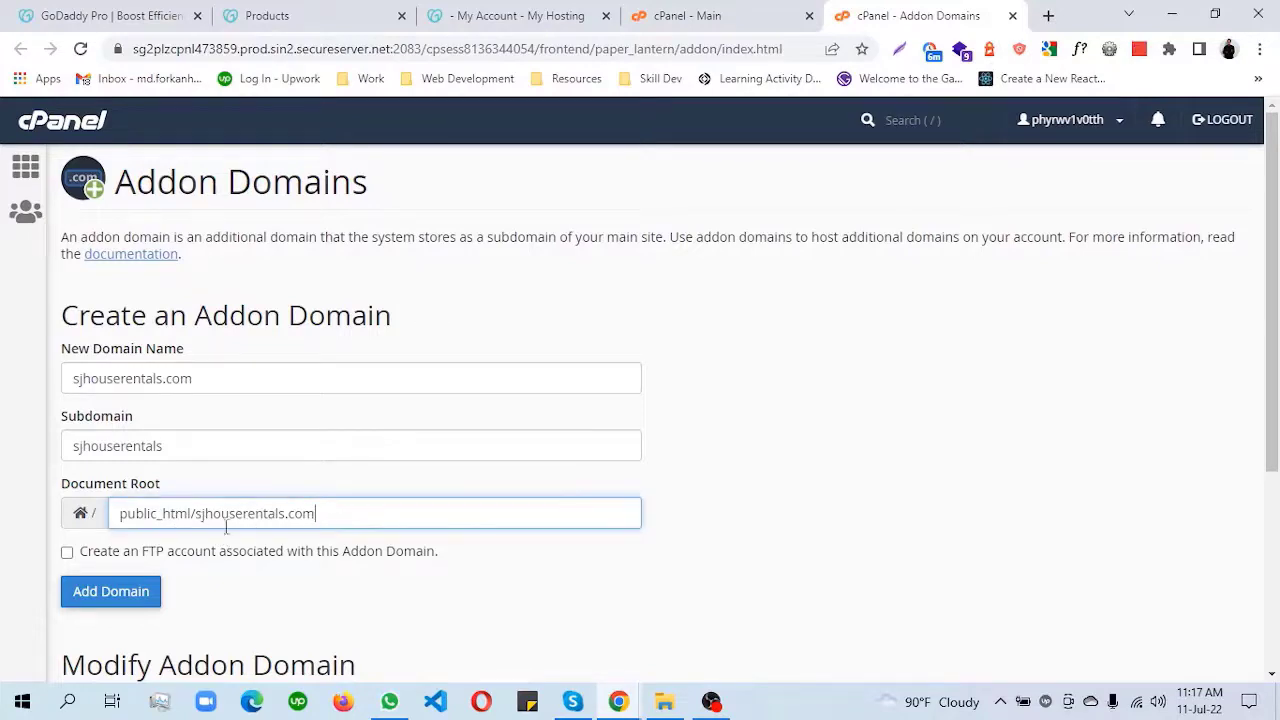
left_click_drag(334, 517, 202, 515)
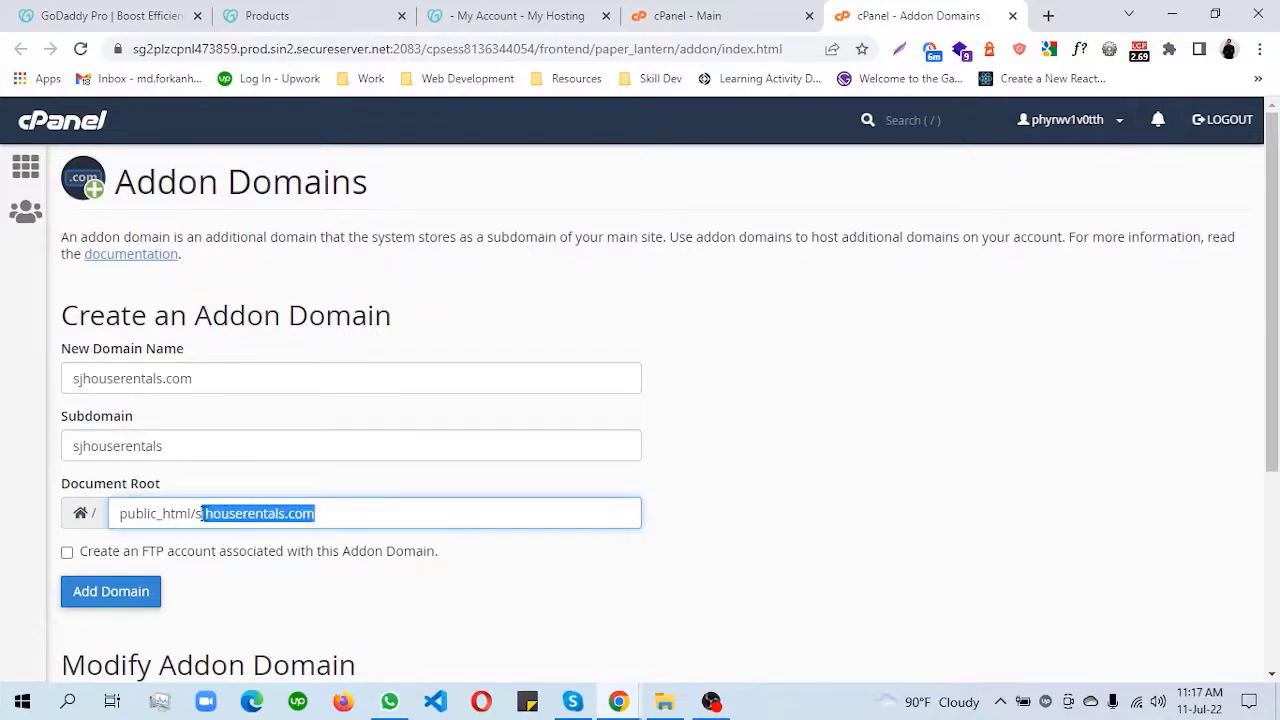
left_click(350, 518)
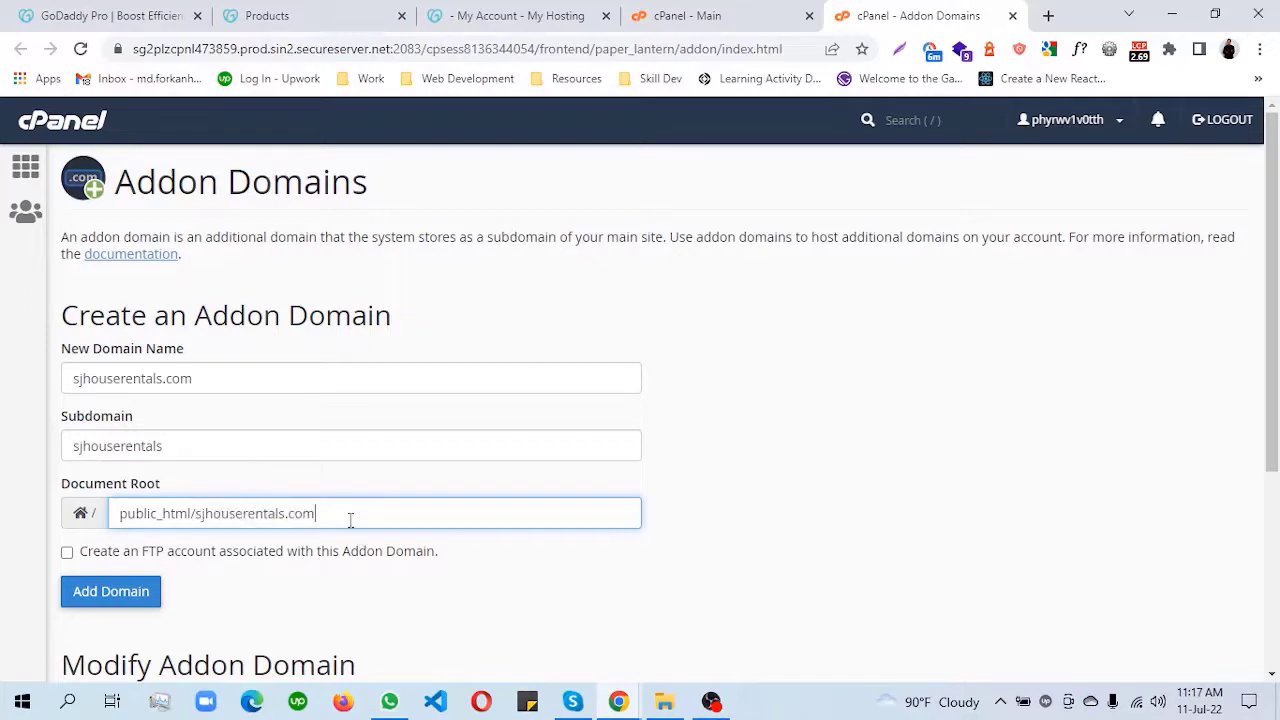
left_click(786, 492)
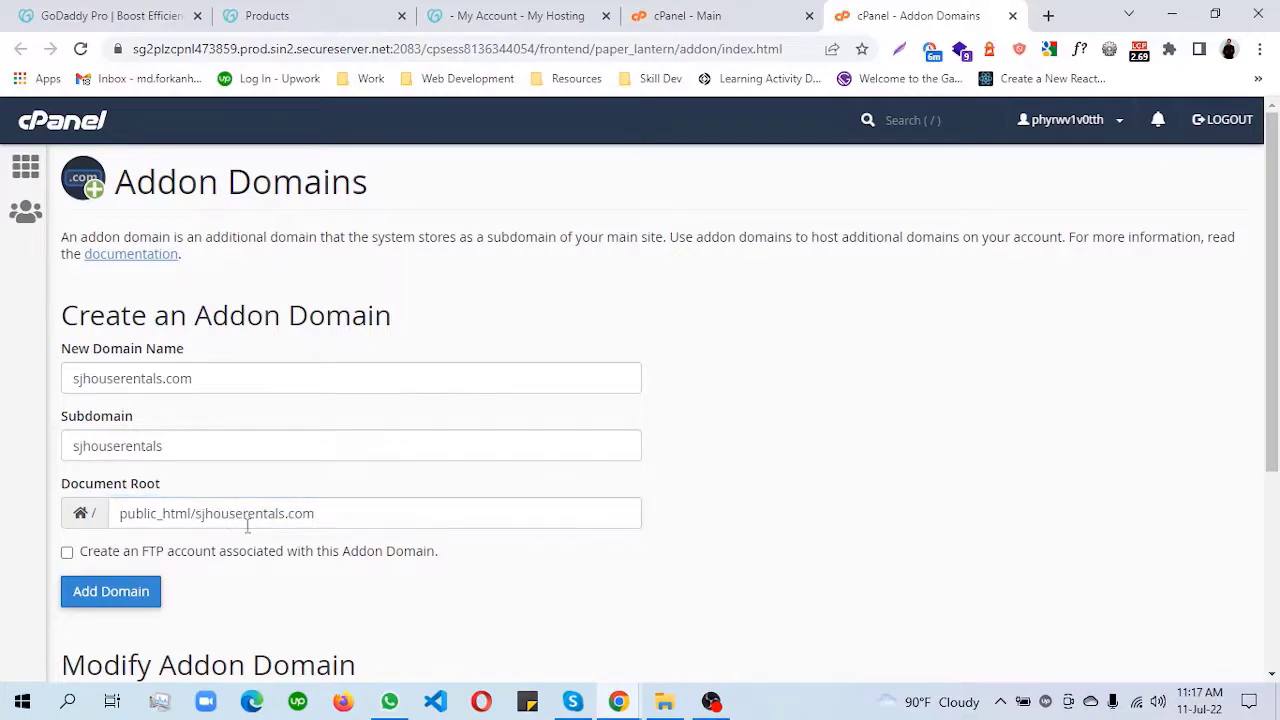
left_click(65, 556)
scroll(281, 566, "down", 2)
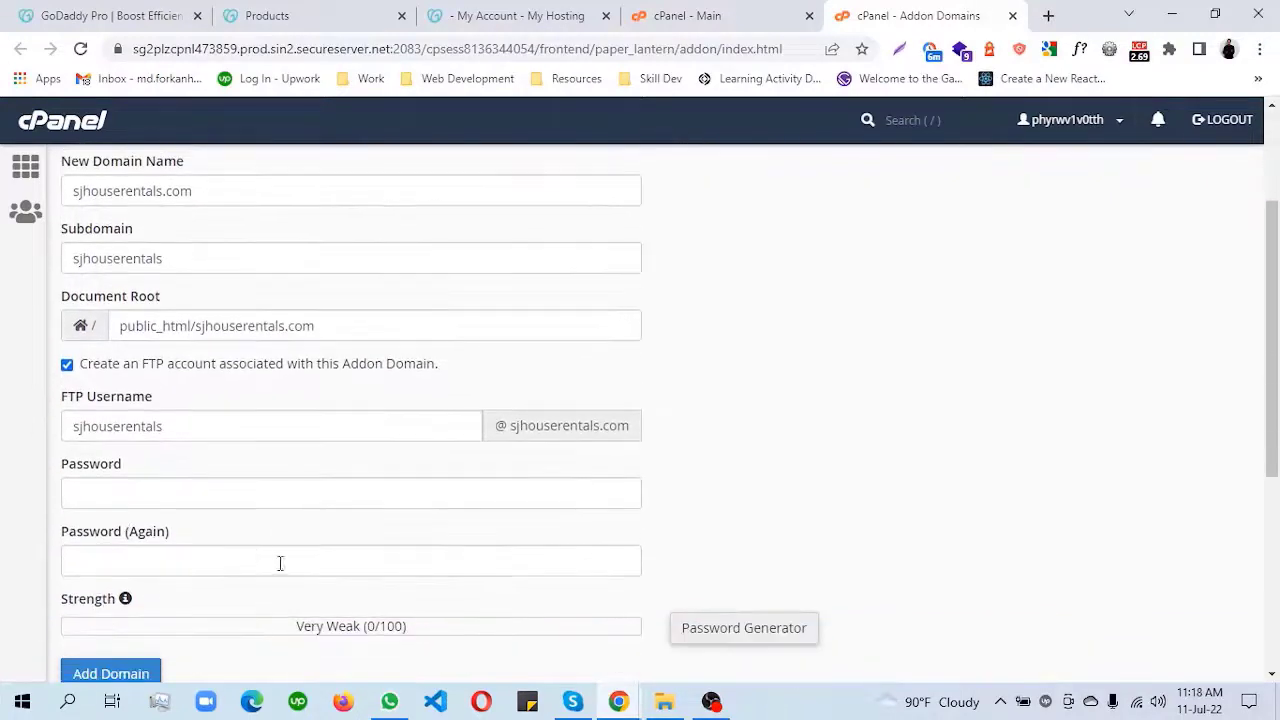
left_click(66, 366)
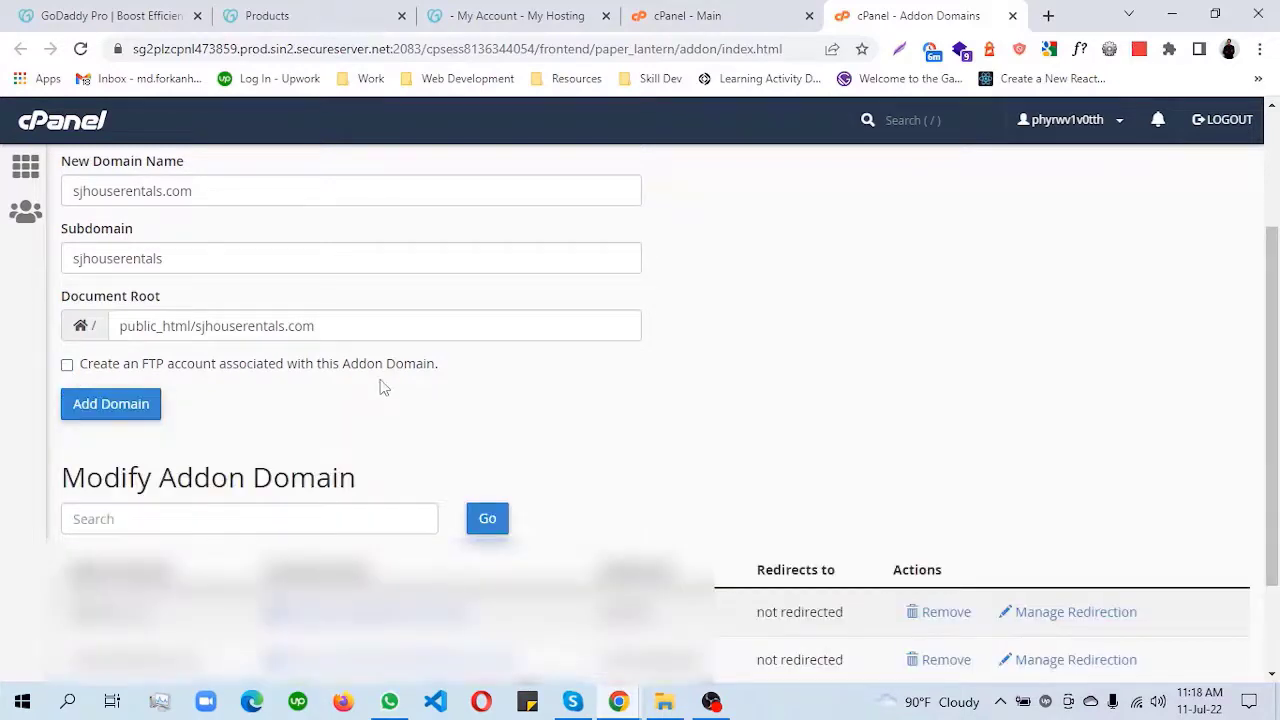
Add the addon domain sjhouserentals.com without creating an FTP account
scroll(383, 387, "up", 1)
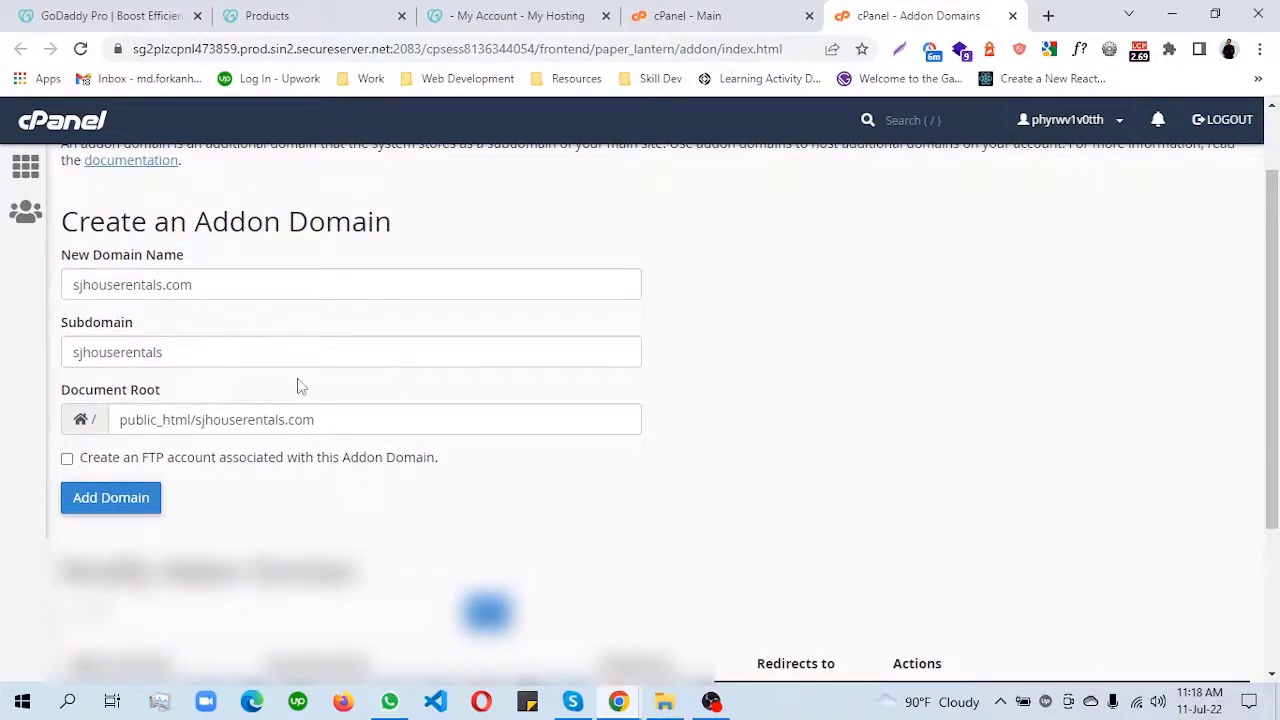
left_click(123, 500)
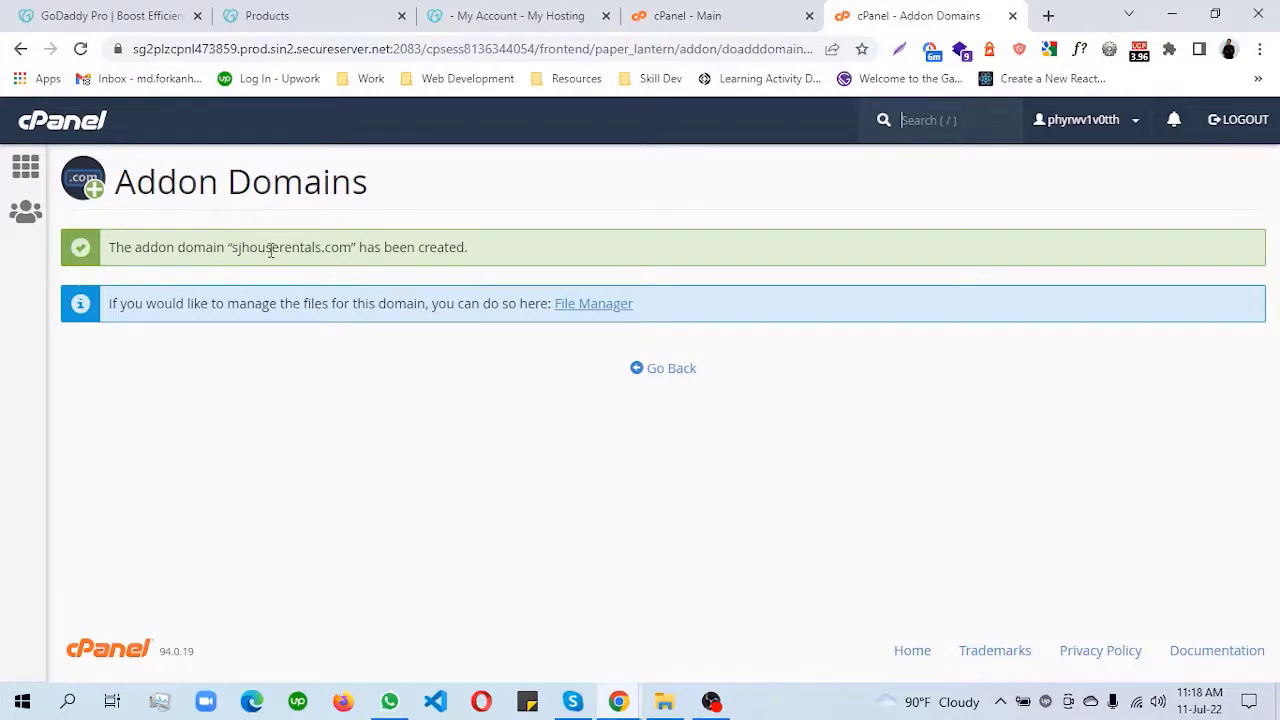
left_click_drag(236, 254, 353, 247)
left_click(350, 247)
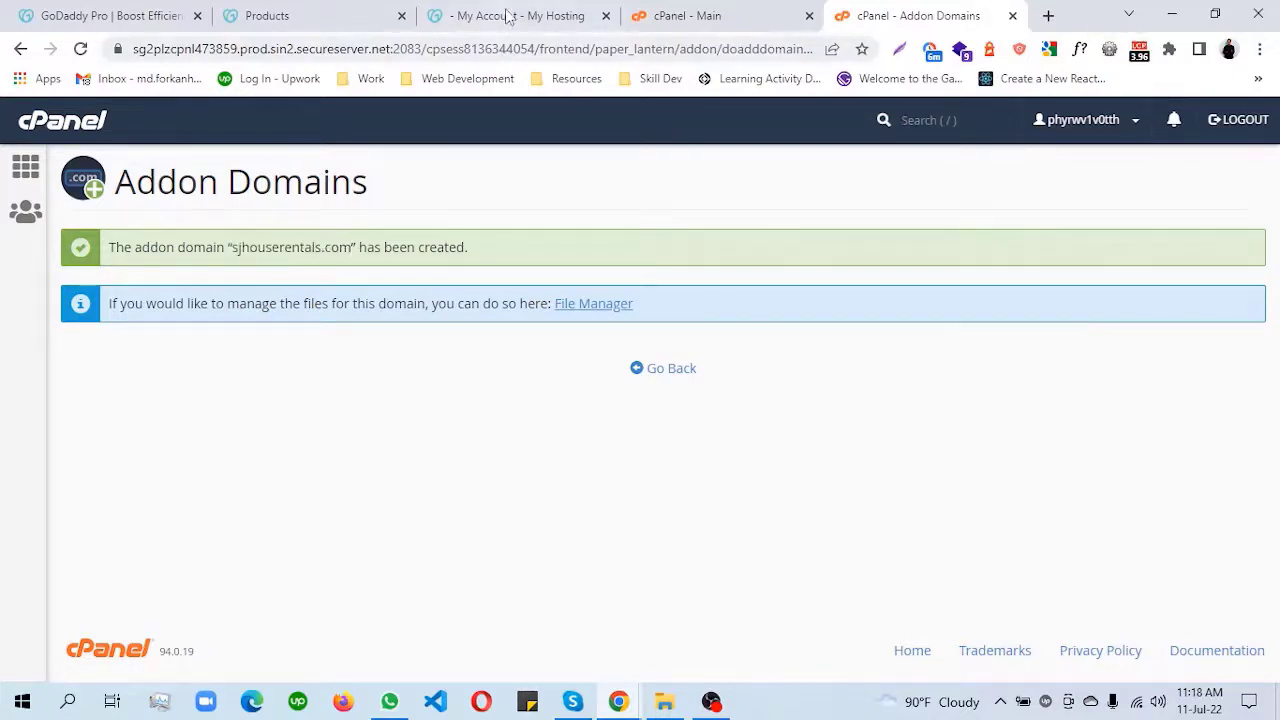
Return to the cPanel main page, open WordPress among the featured applications and start its installation
left_click(670, 10)
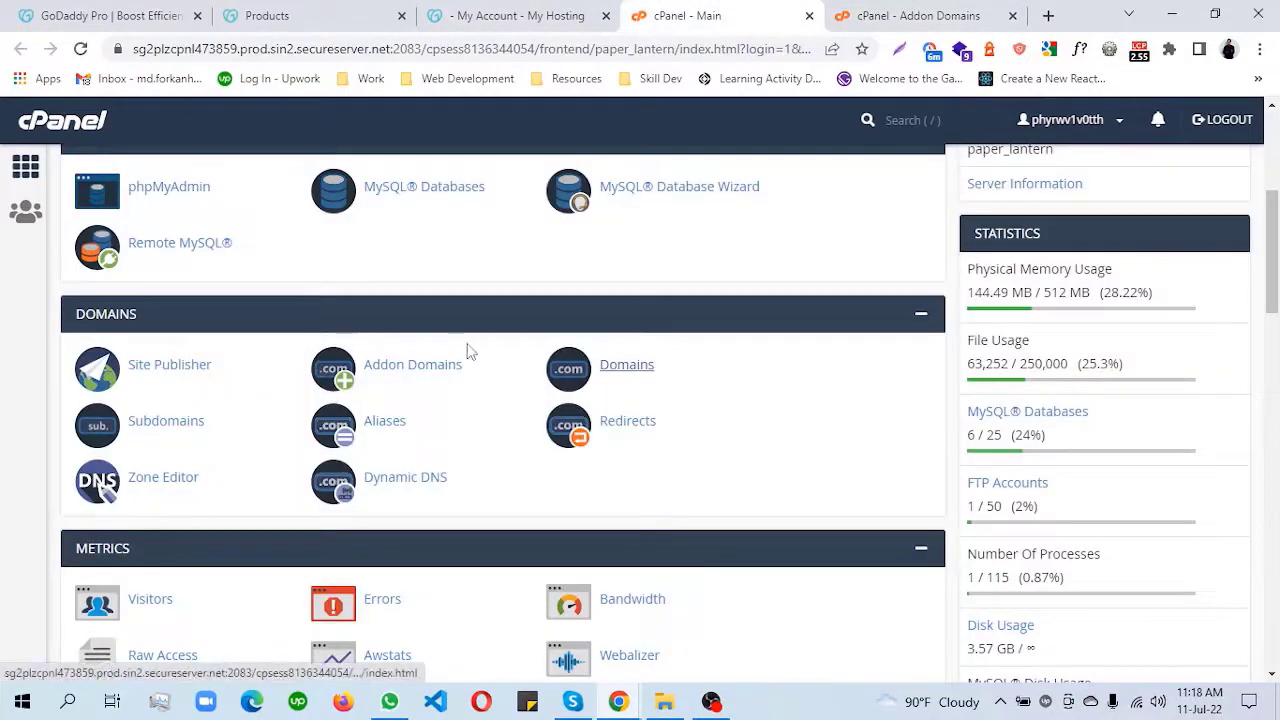
scroll(466, 349, "down", 4)
scroll(470, 351, "down", 8)
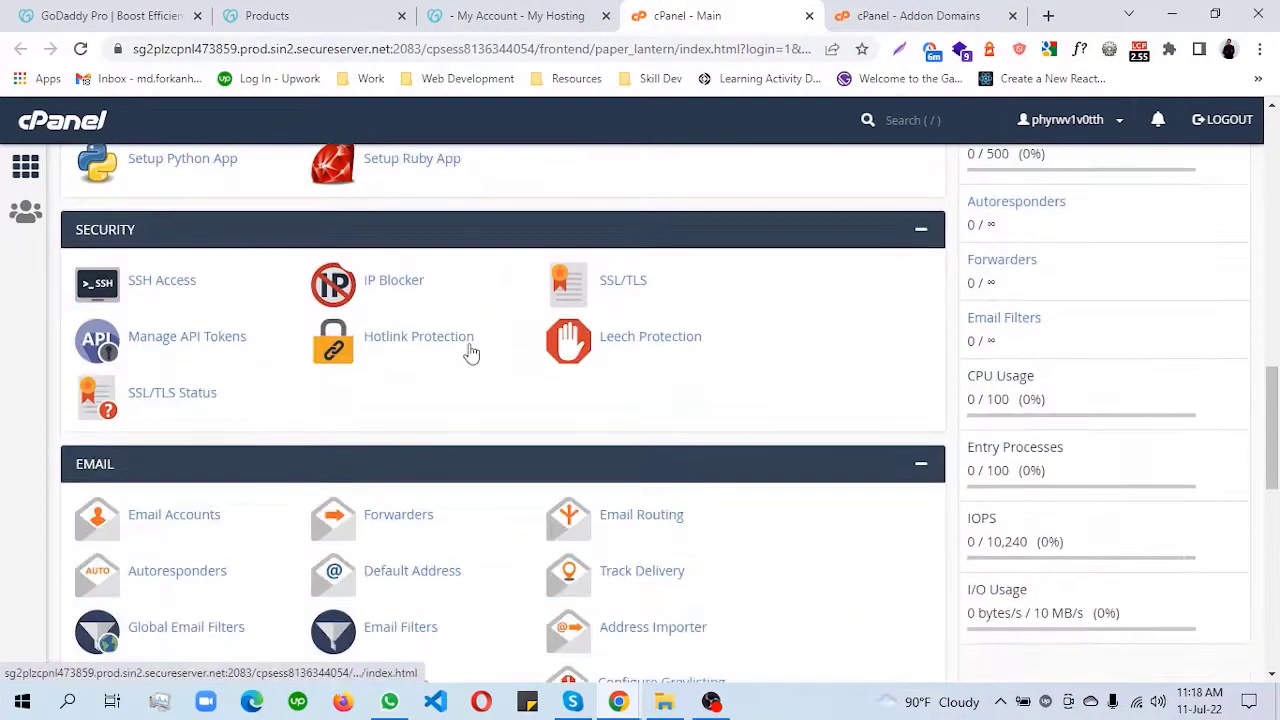
scroll(470, 354, "down", 4)
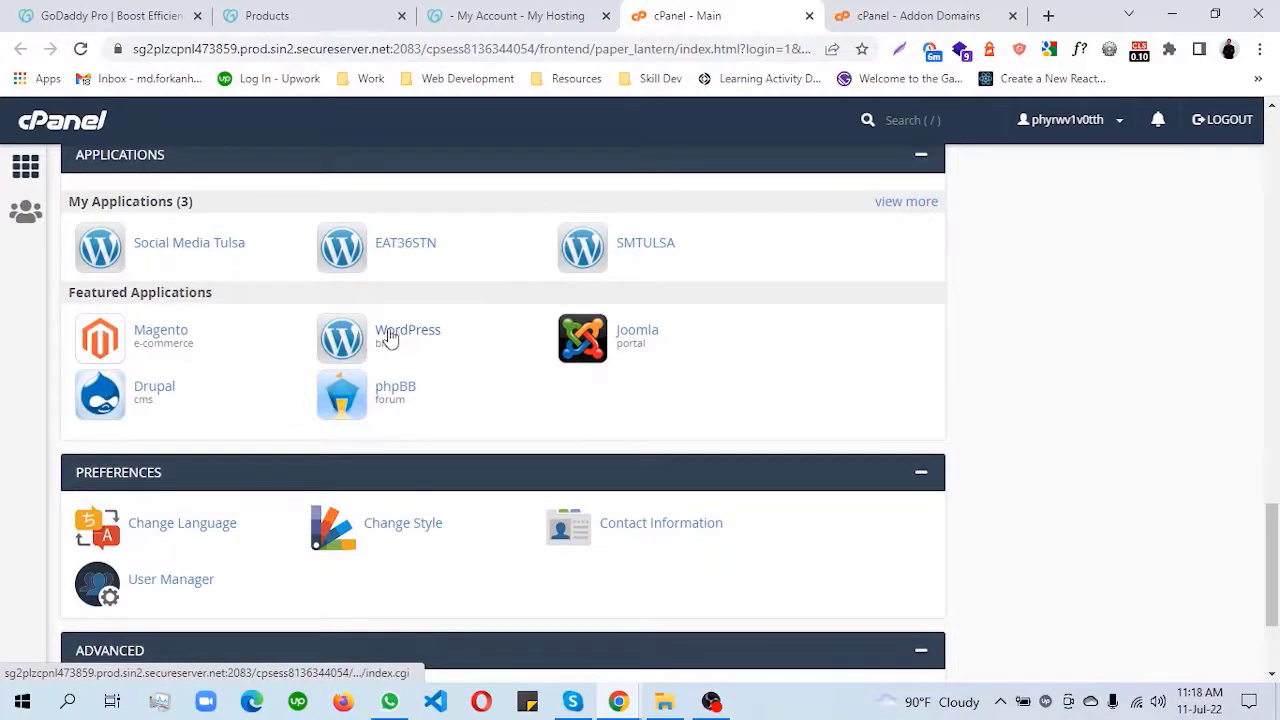
left_click(397, 338)
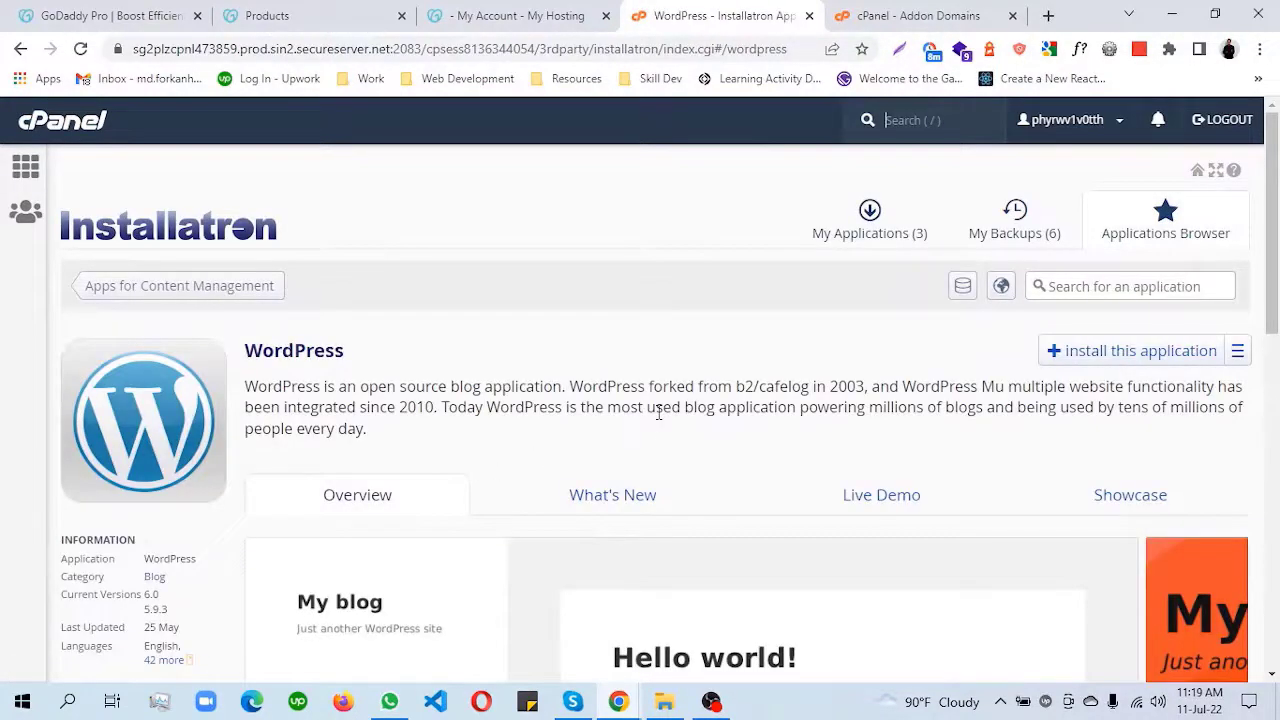
left_click(1124, 361)
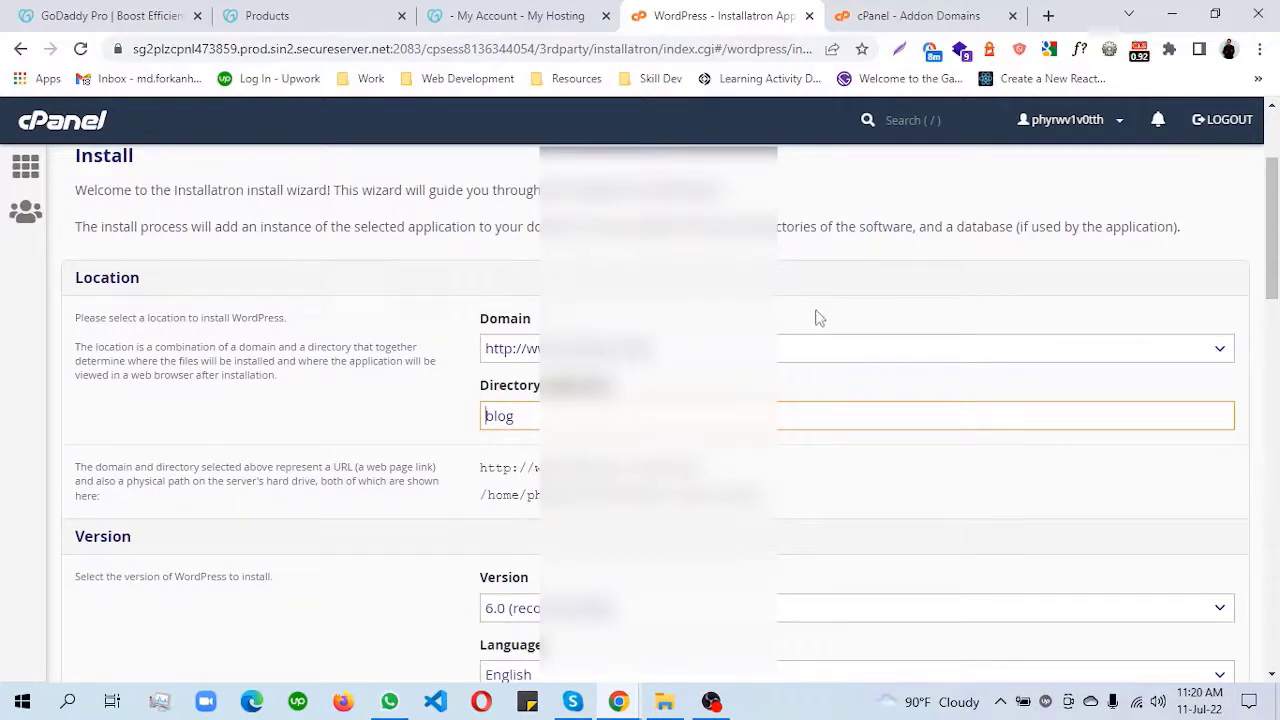
left_click(898, 15)
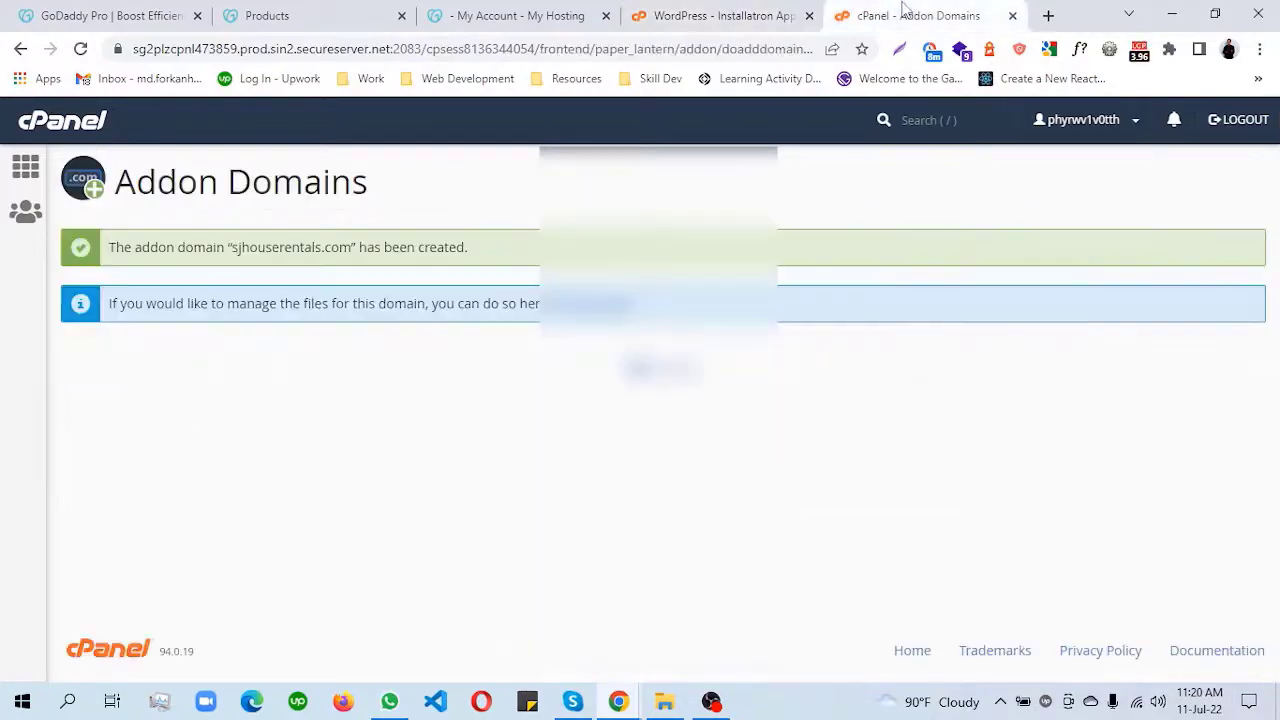
left_click(685, 15)
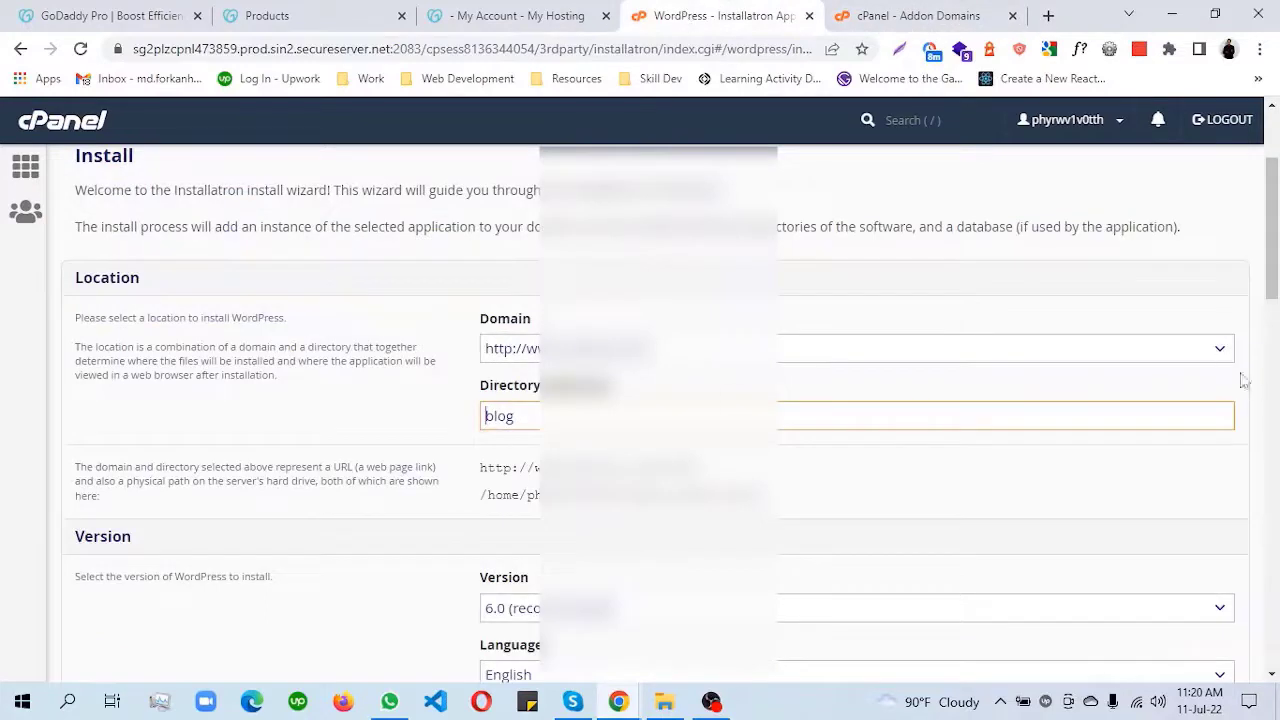
left_click(1220, 350)
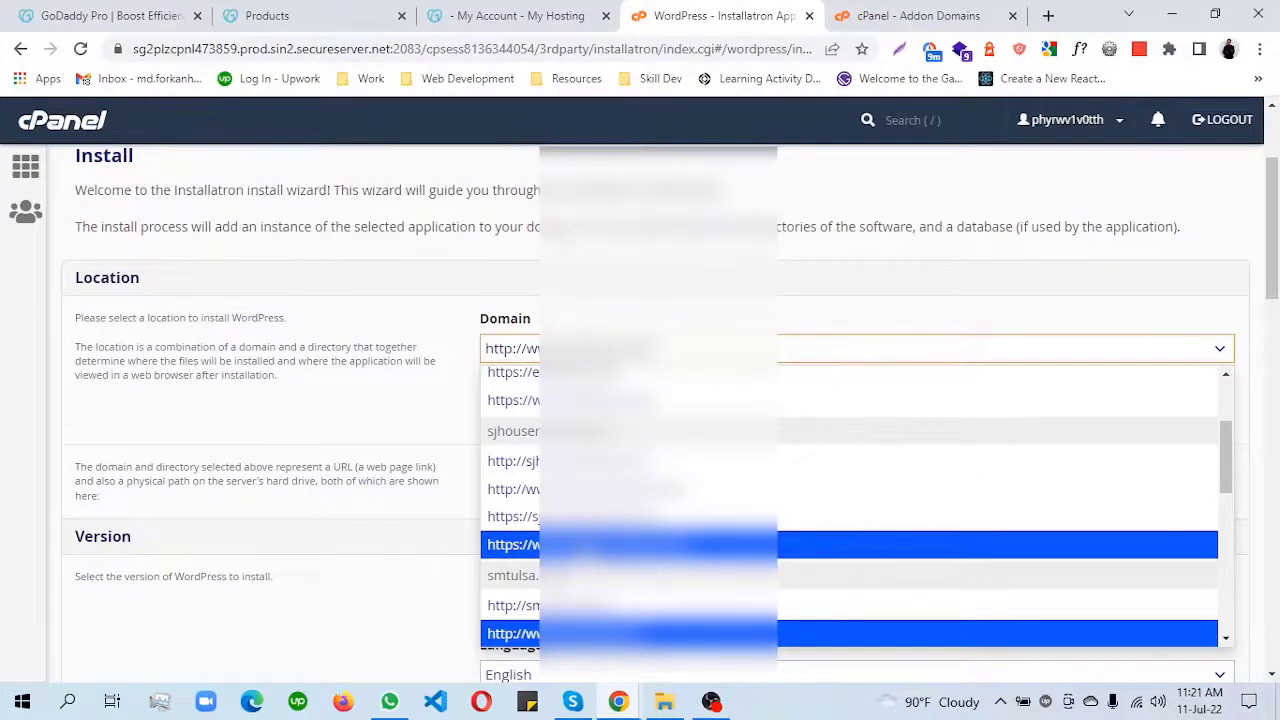
left_click(640, 544)
left_click(382, 345)
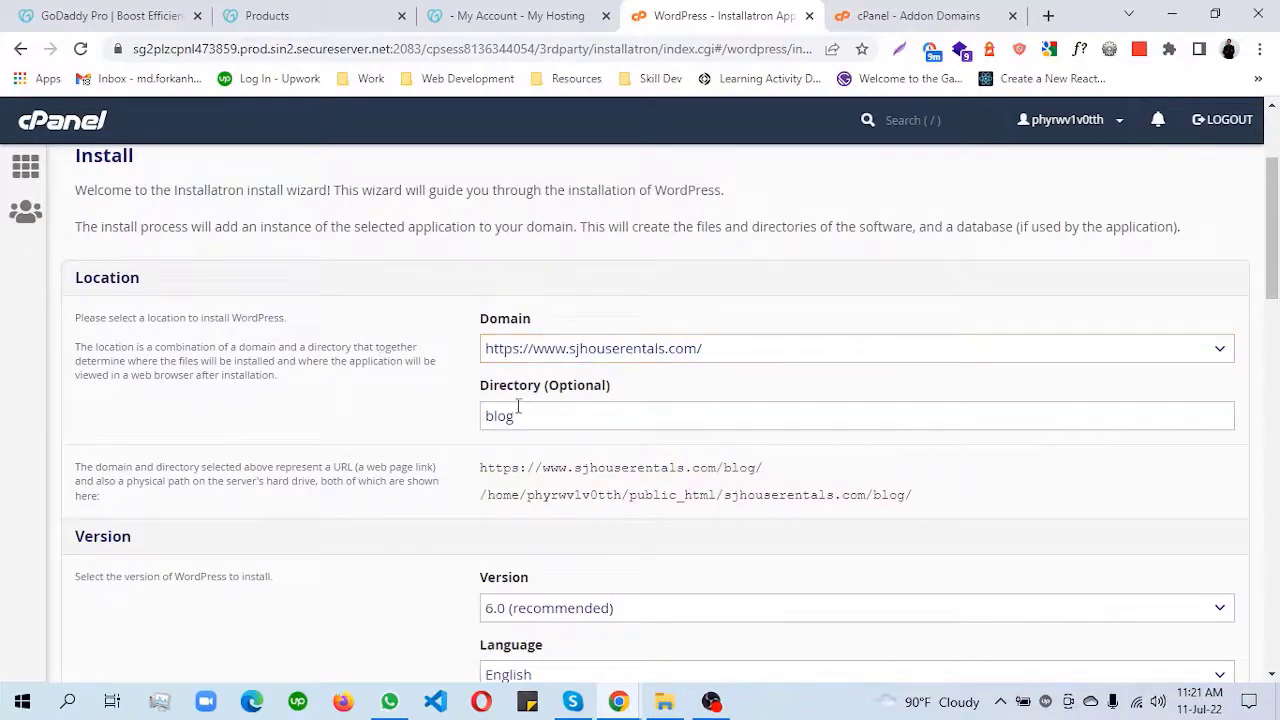
Try wp and newwp as the name of the install directory
left_click(521, 417)
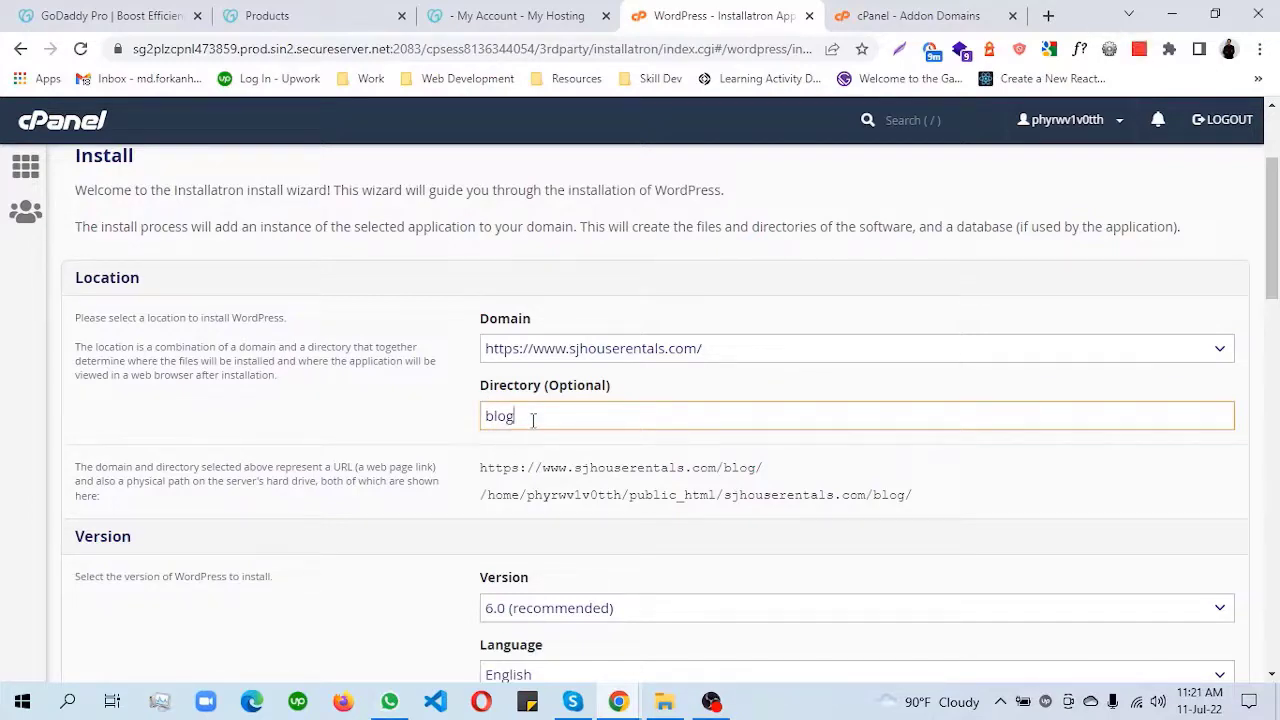
left_click_drag(533, 420, 484, 417)
type("wp")
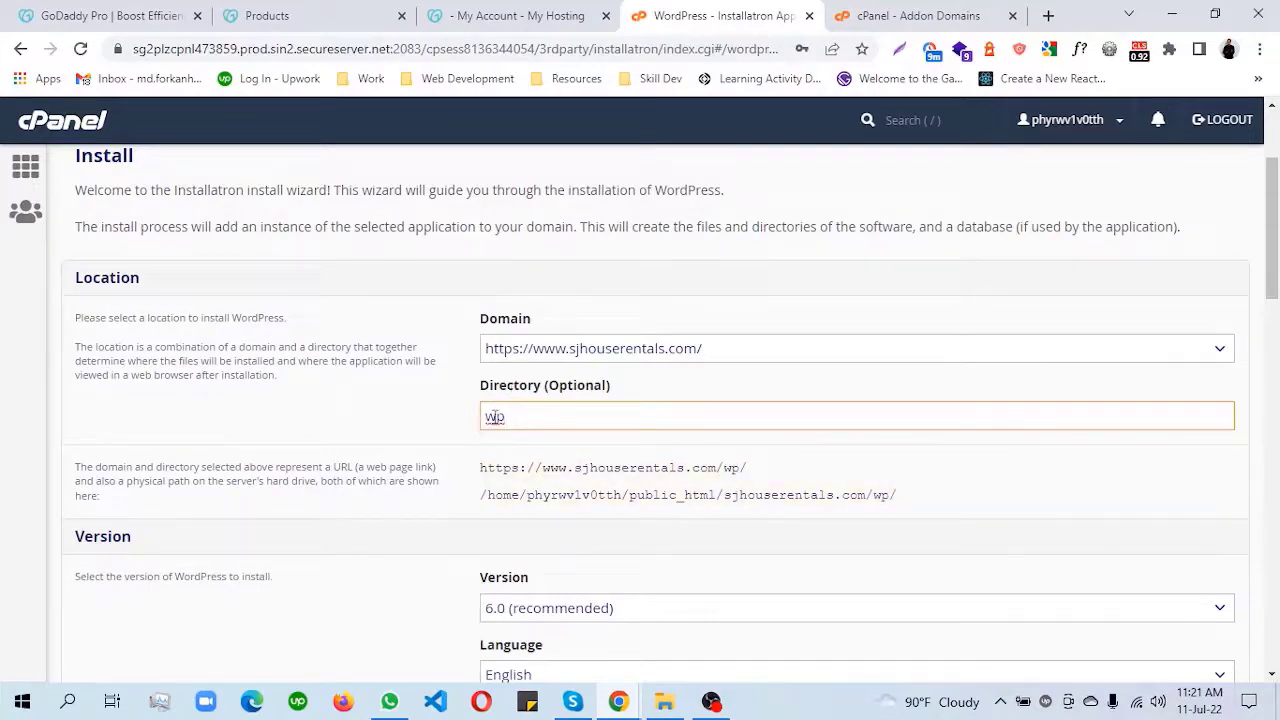
mouse_move(487, 416)
left_mouse_down()
mouse_move(511, 414)
mouse_move(476, 422)
left_mouse_up()
left_click(513, 416)
left_click(522, 416)
key("BackSpace")
key("BackSpace")
type("newwp")
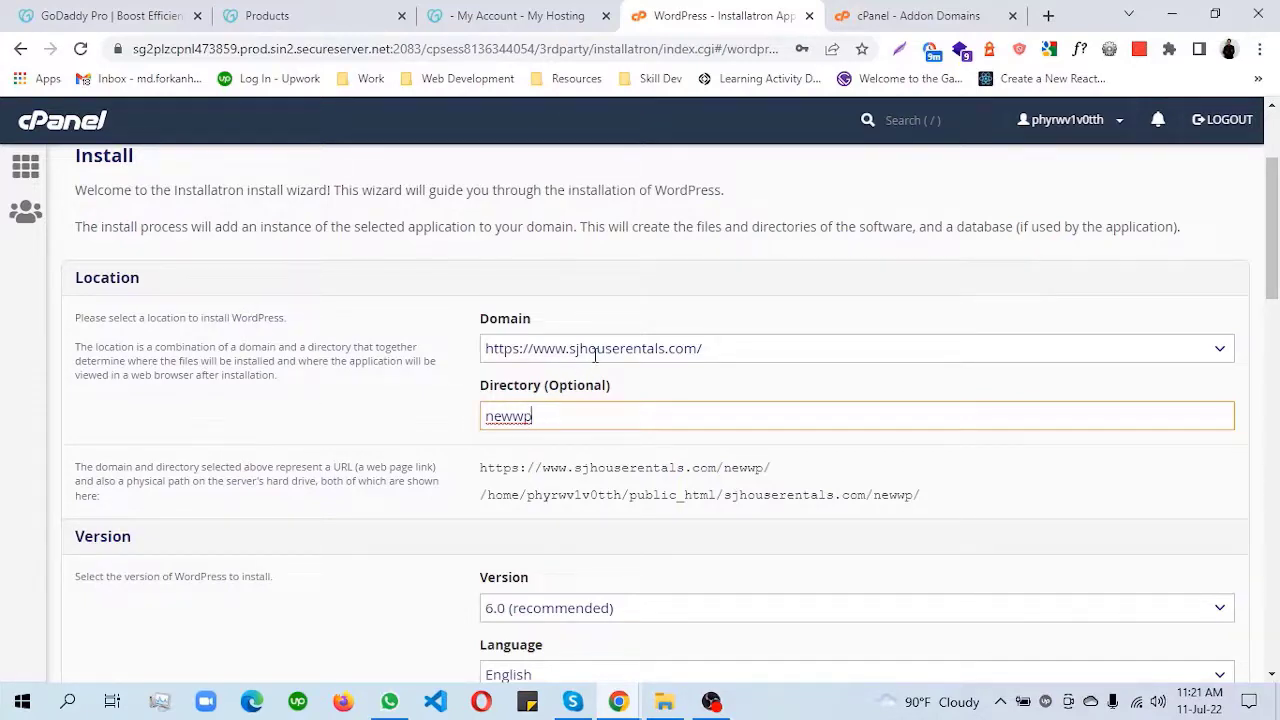
Clear the optional install directory so WordPress installs at the domain root
left_click_drag(536, 416, 443, 420)
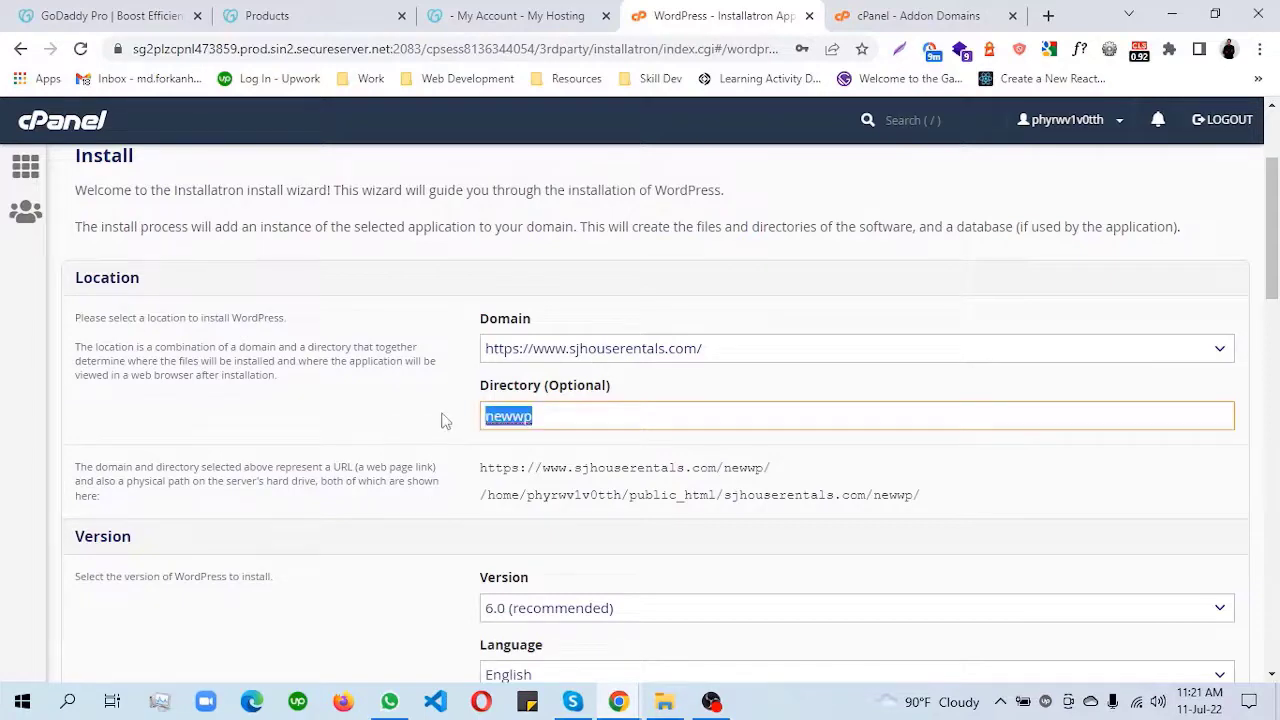
key("BackSpace")
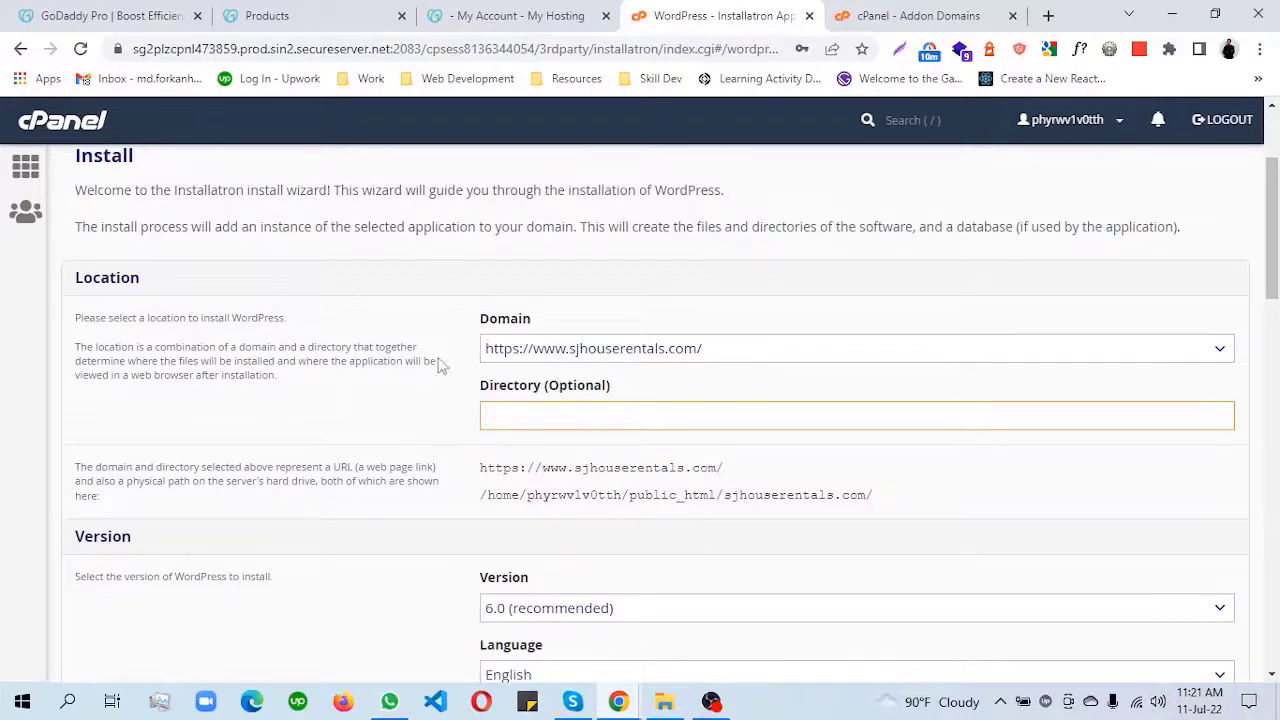
left_click(500, 355)
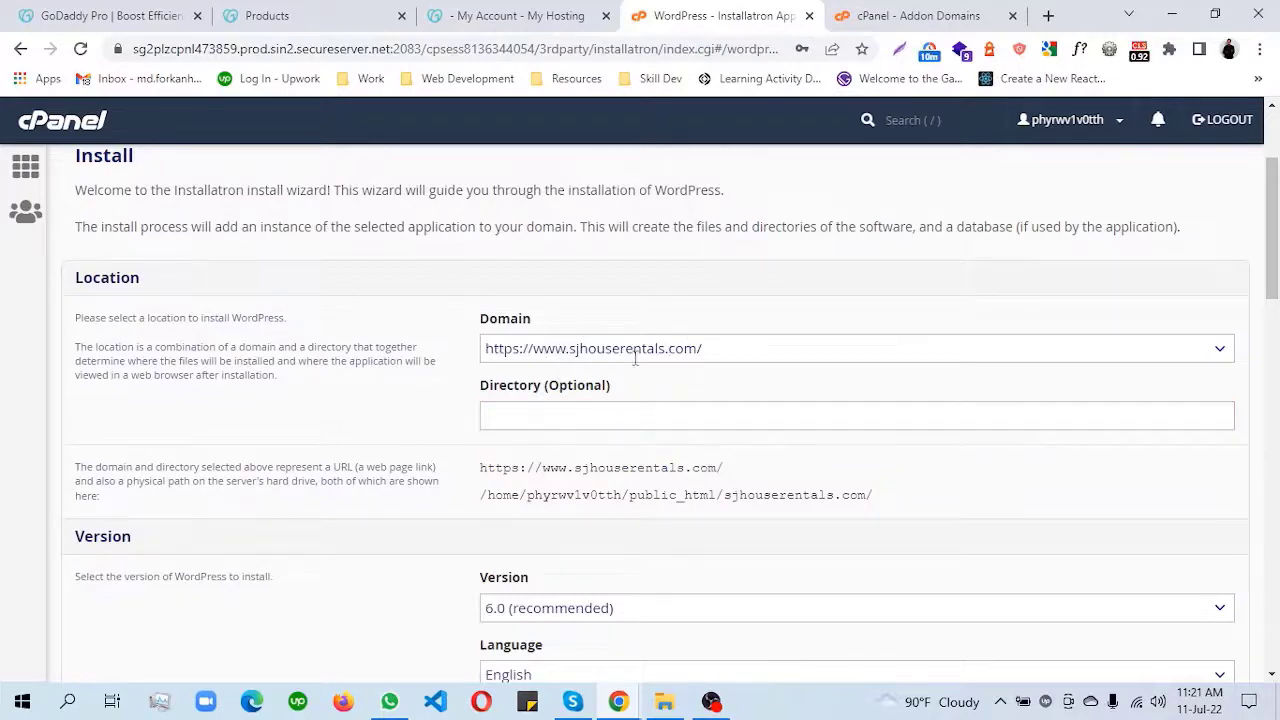
Check which WordPress versions are offered for the install, keeping 6.0 (recommended)
scroll(490, 287, "down", 1)
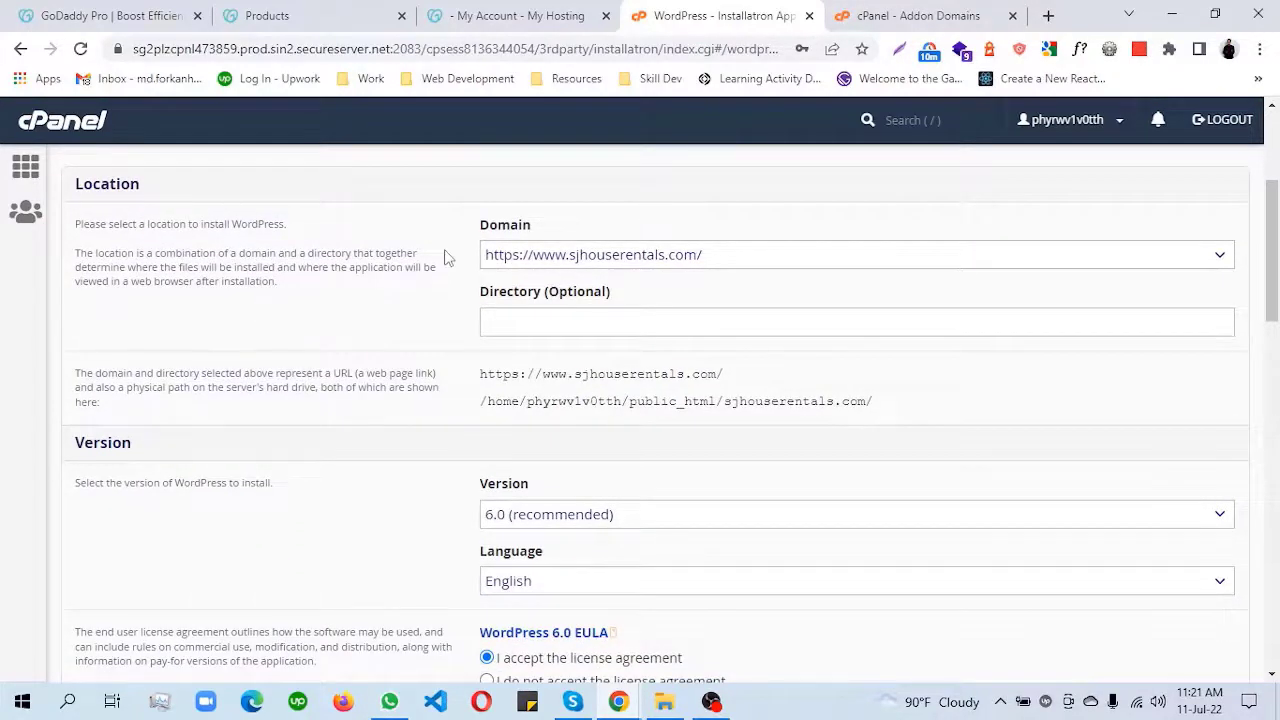
scroll(447, 258, "down", 2)
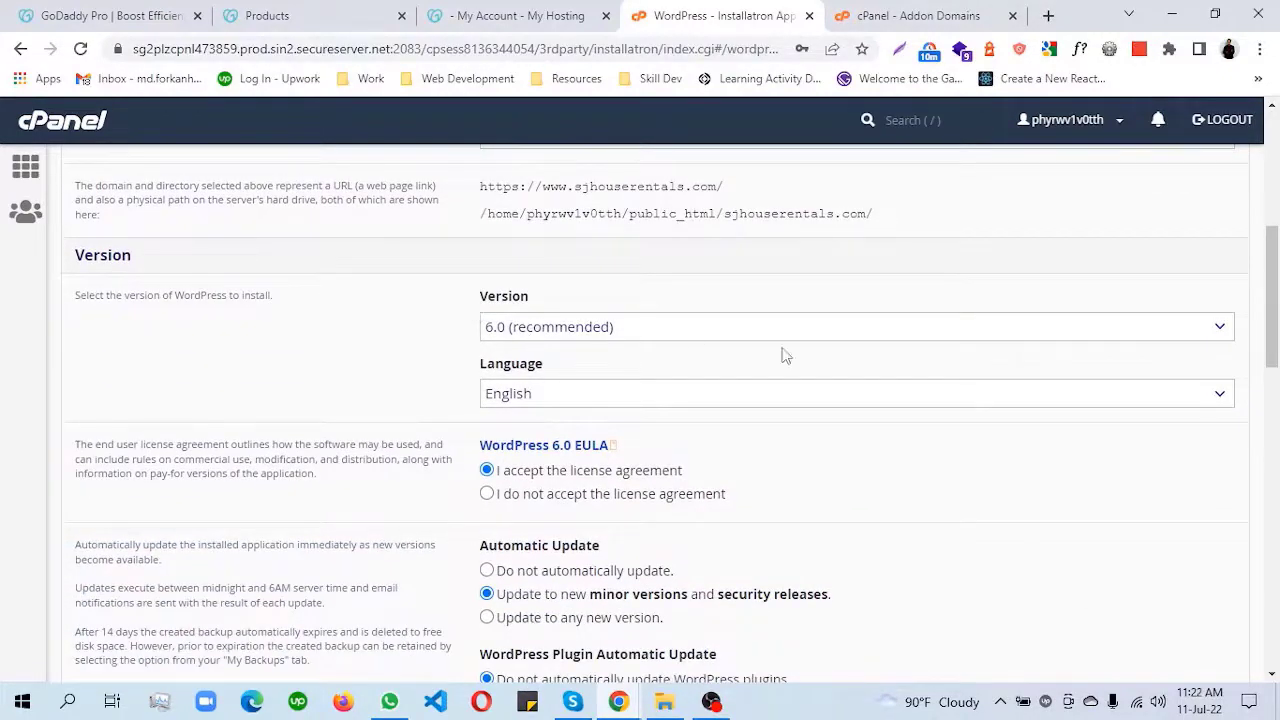
left_click(1220, 328)
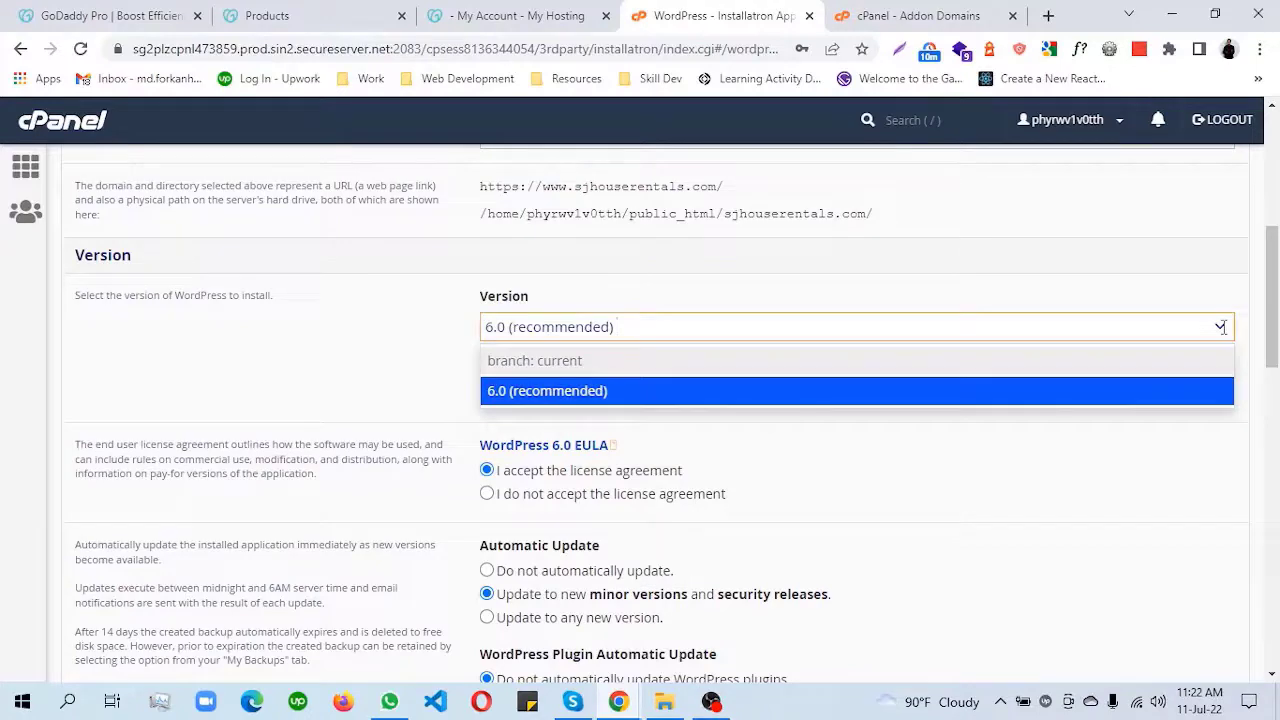
left_click(1220, 328)
scroll(350, 310, "down", 2)
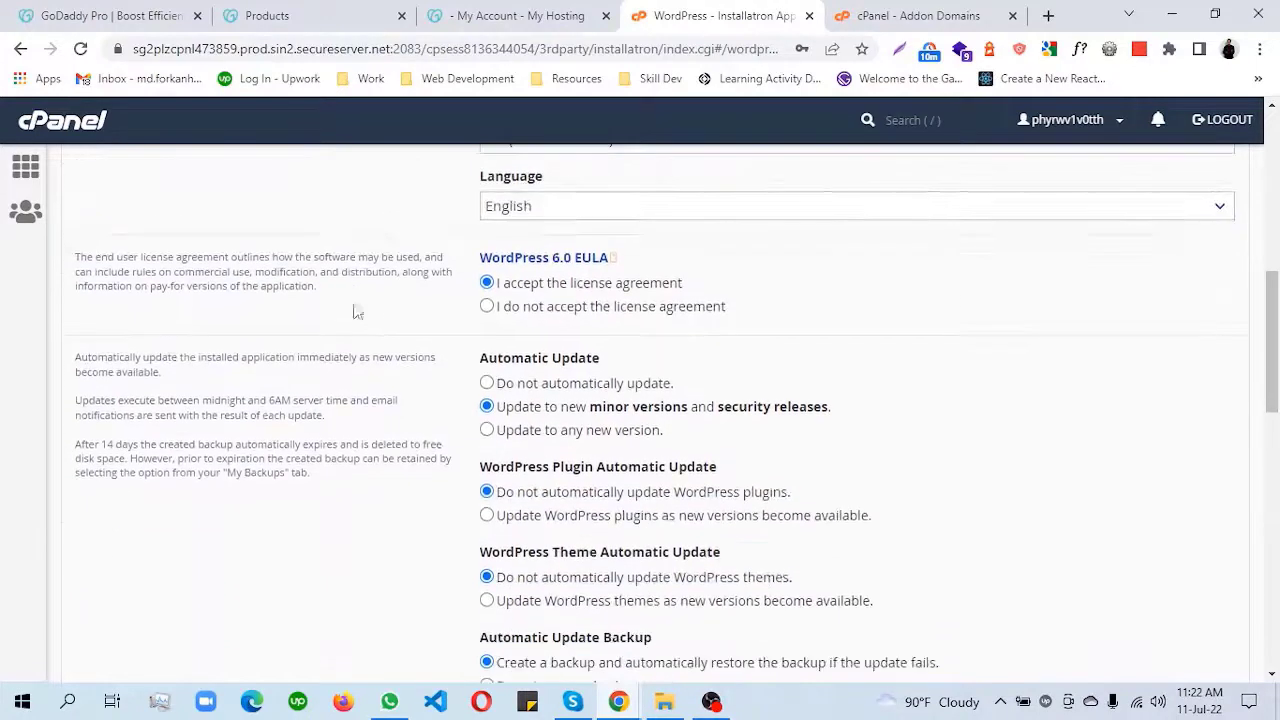
Try turning automatic updates off, and set them back to new minor versions and security releases
scroll(496, 302, "down", 1)
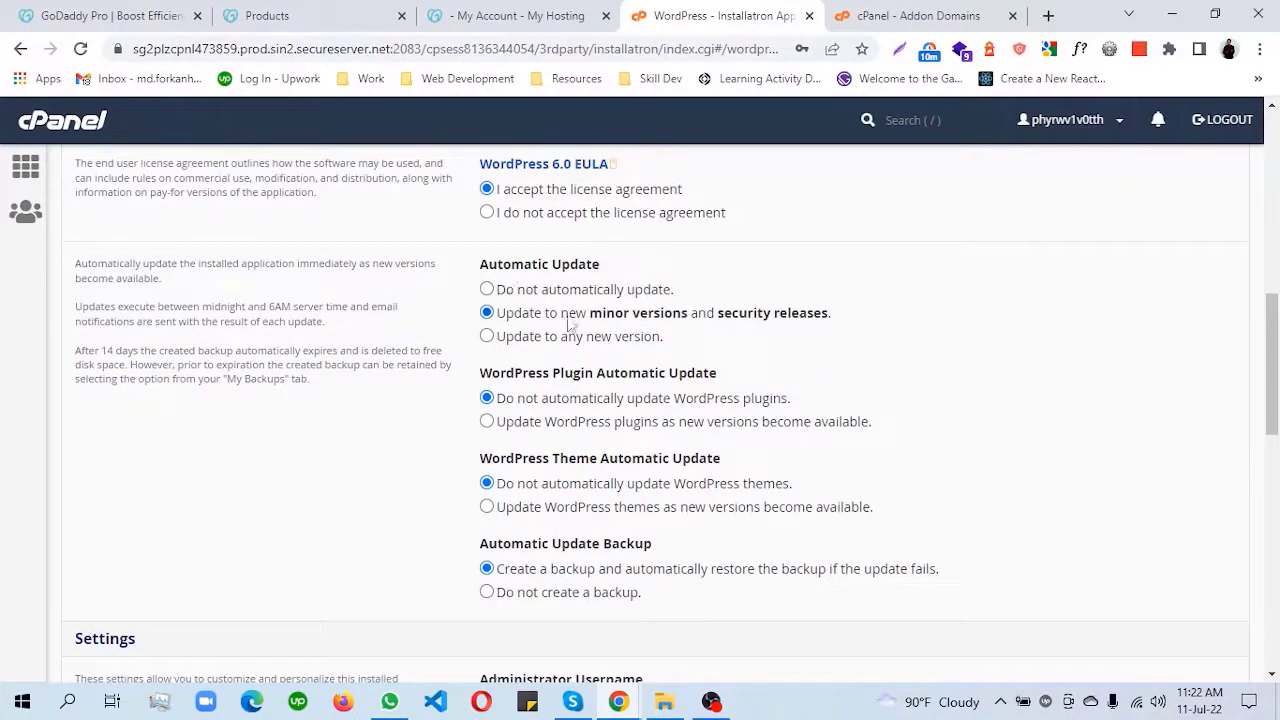
left_click(640, 290)
left_click(638, 312)
scroll(504, 304, "down", 1)
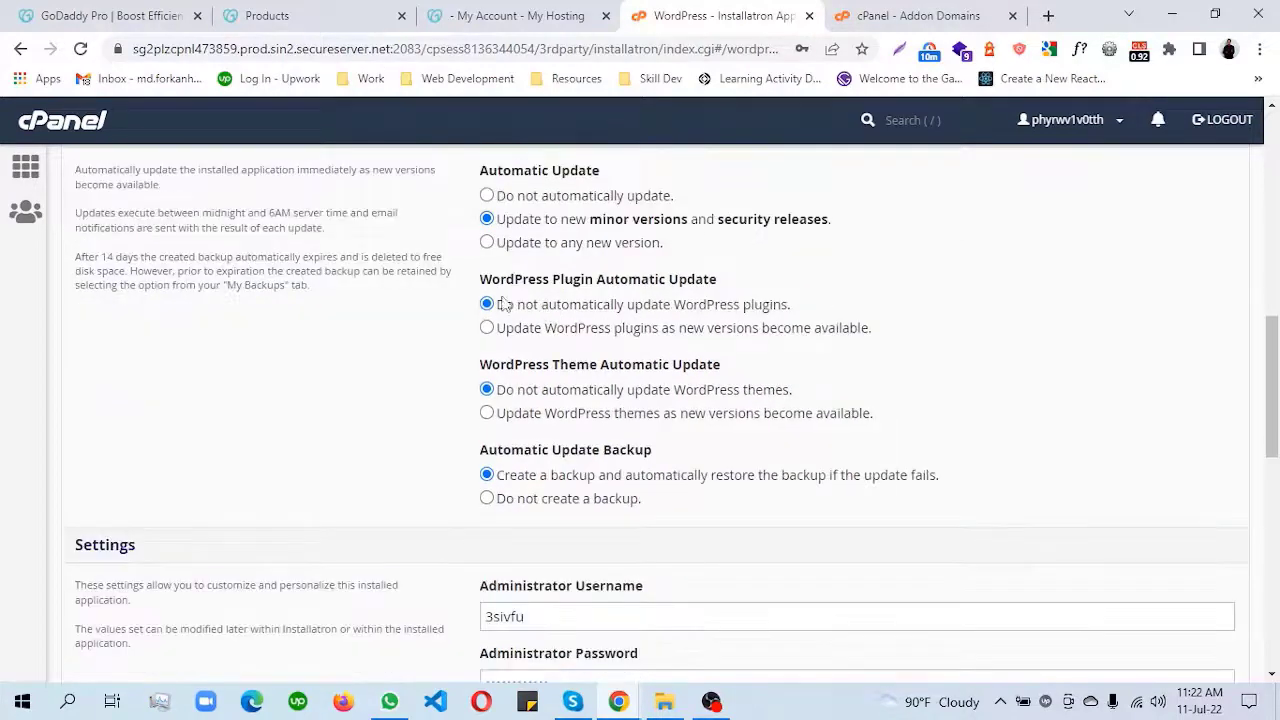
scroll(583, 406, "down", 1)
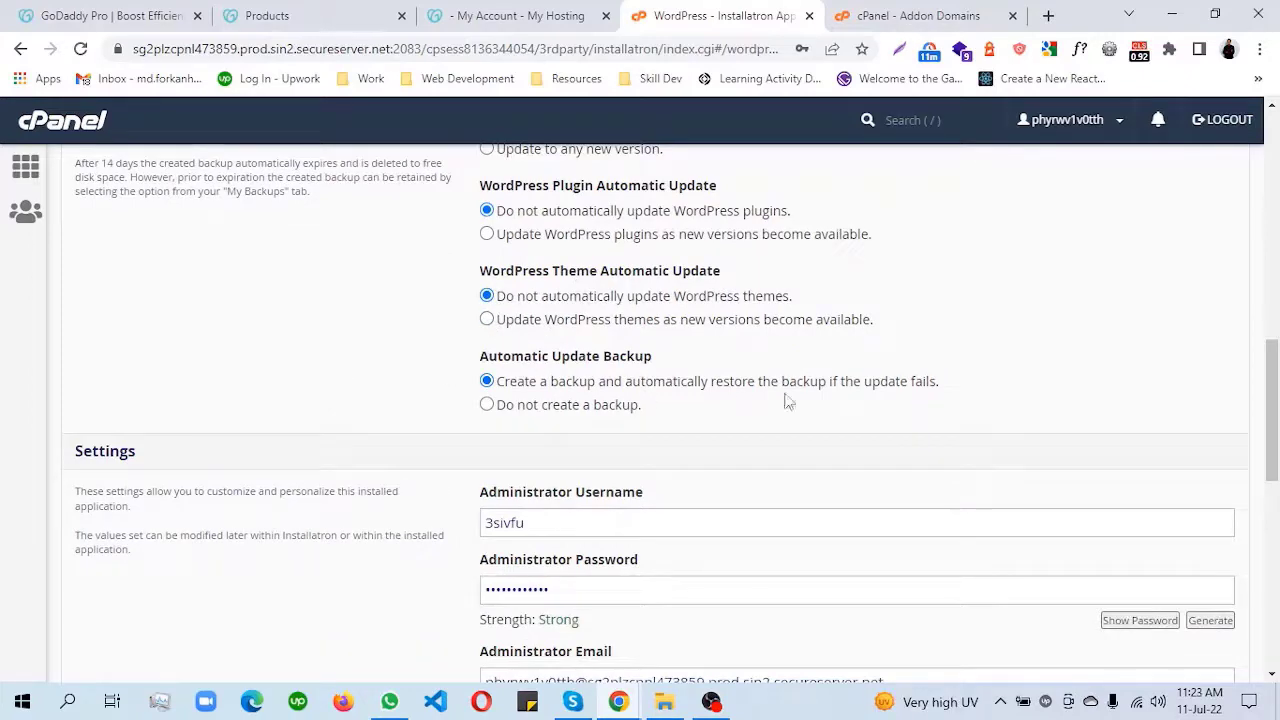
scroll(931, 395, "up", 2)
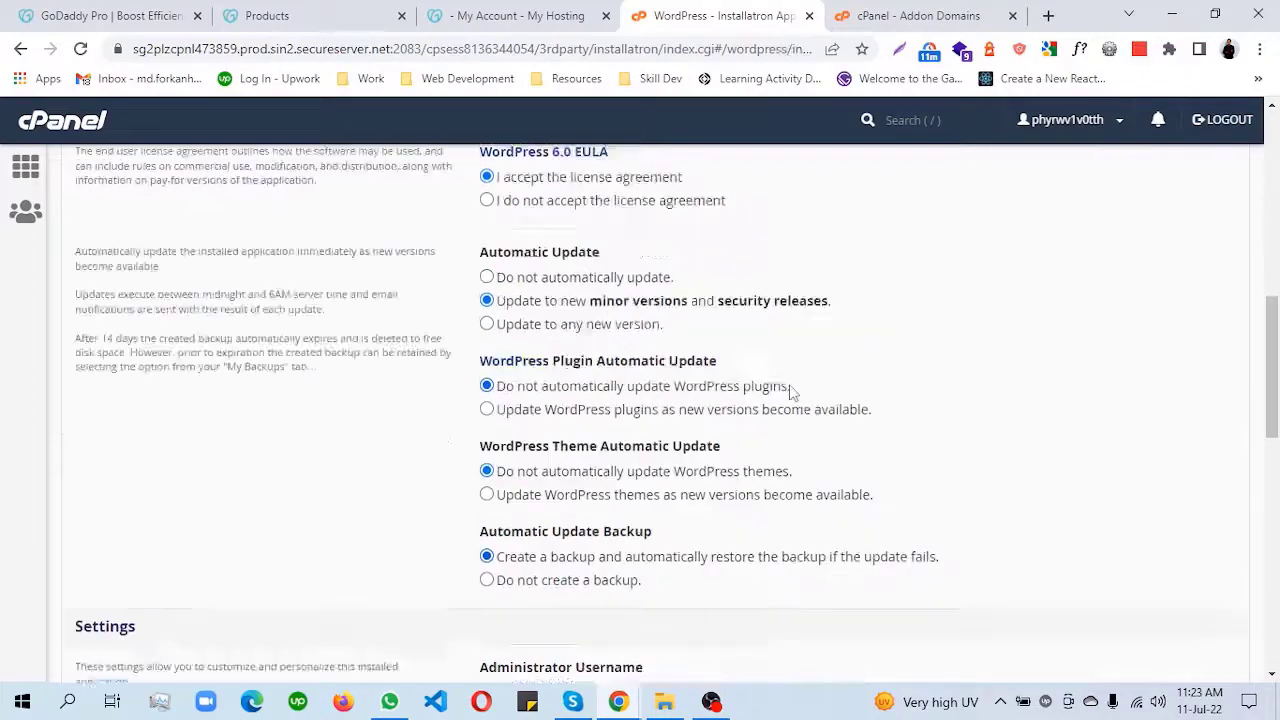
Set the administrator username to sjadmin and generate a new administrator password
scroll(794, 391, "down", 5)
double_click(589, 241)
type("sjadmin")
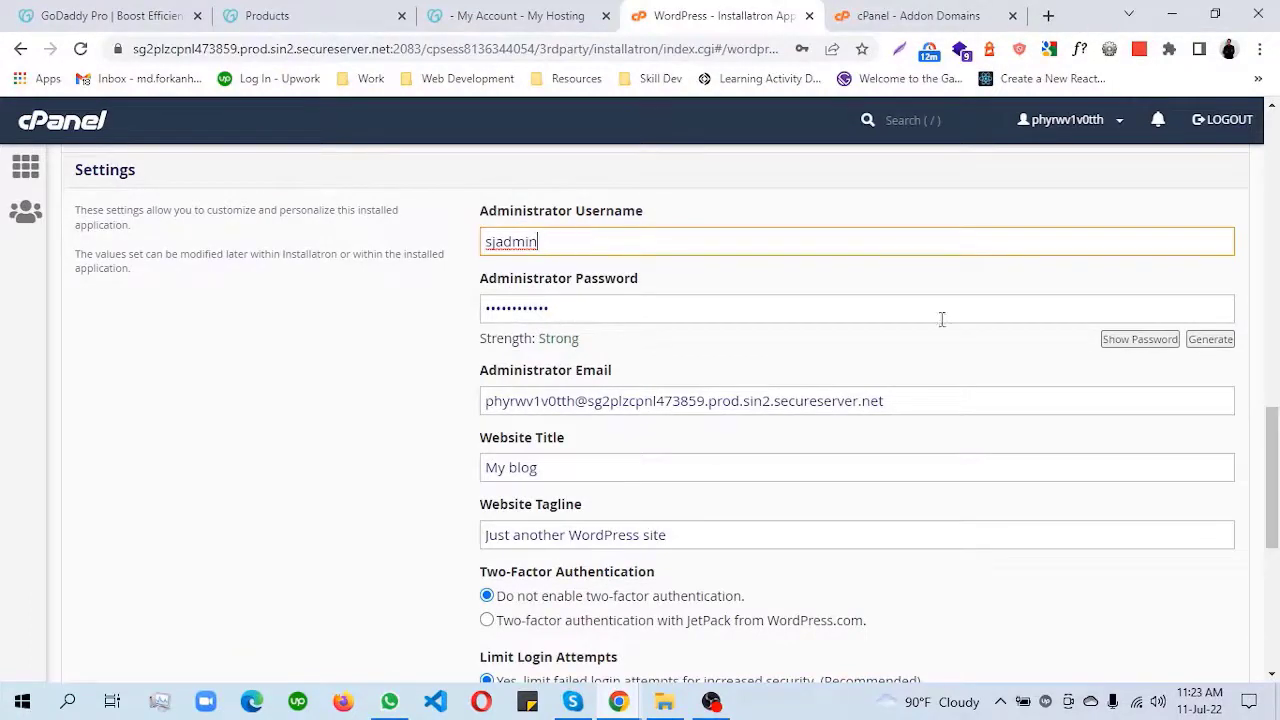
left_click(1209, 341)
left_click_drag(562, 309, 376, 301)
Turn off the limit on failed login attempts for the new WordPress site
left_click(543, 535)
scroll(634, 334, "down", 3)
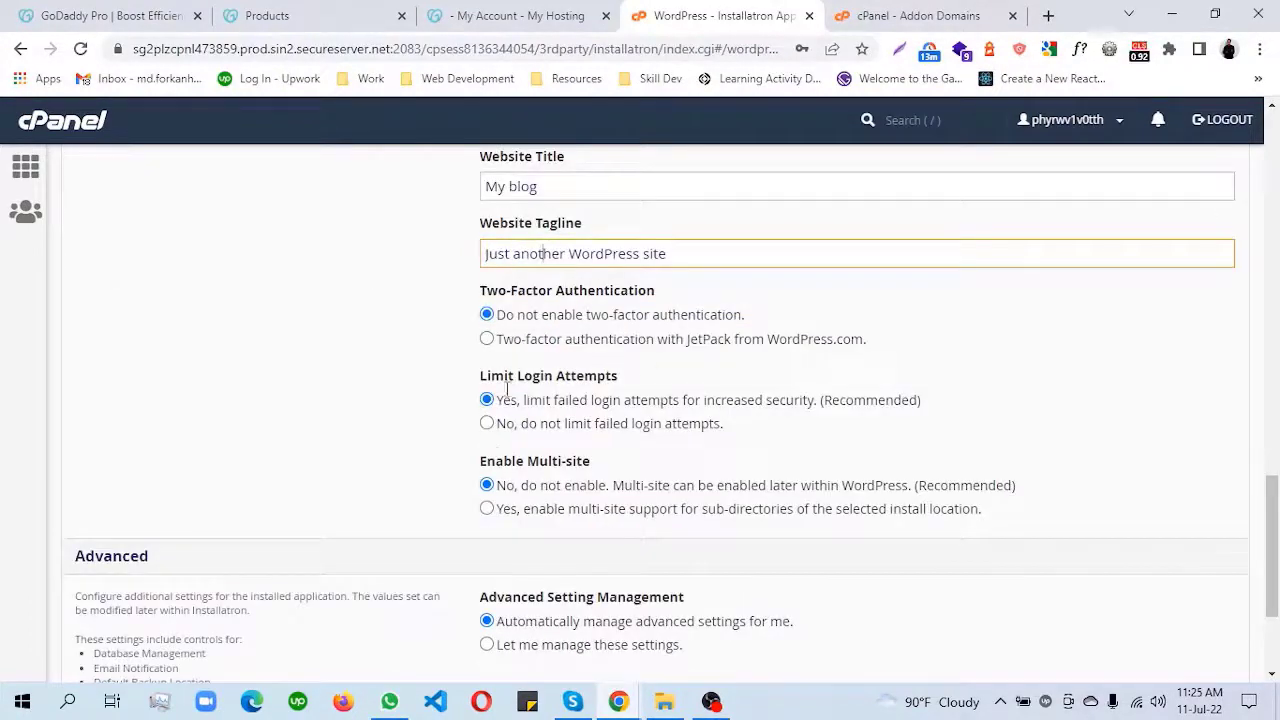
left_click(489, 425)
Try enabling multi-site support for sub-directories, and set it back to not enabled
scroll(700, 345, "down", 1)
scroll(495, 325, "down", 1)
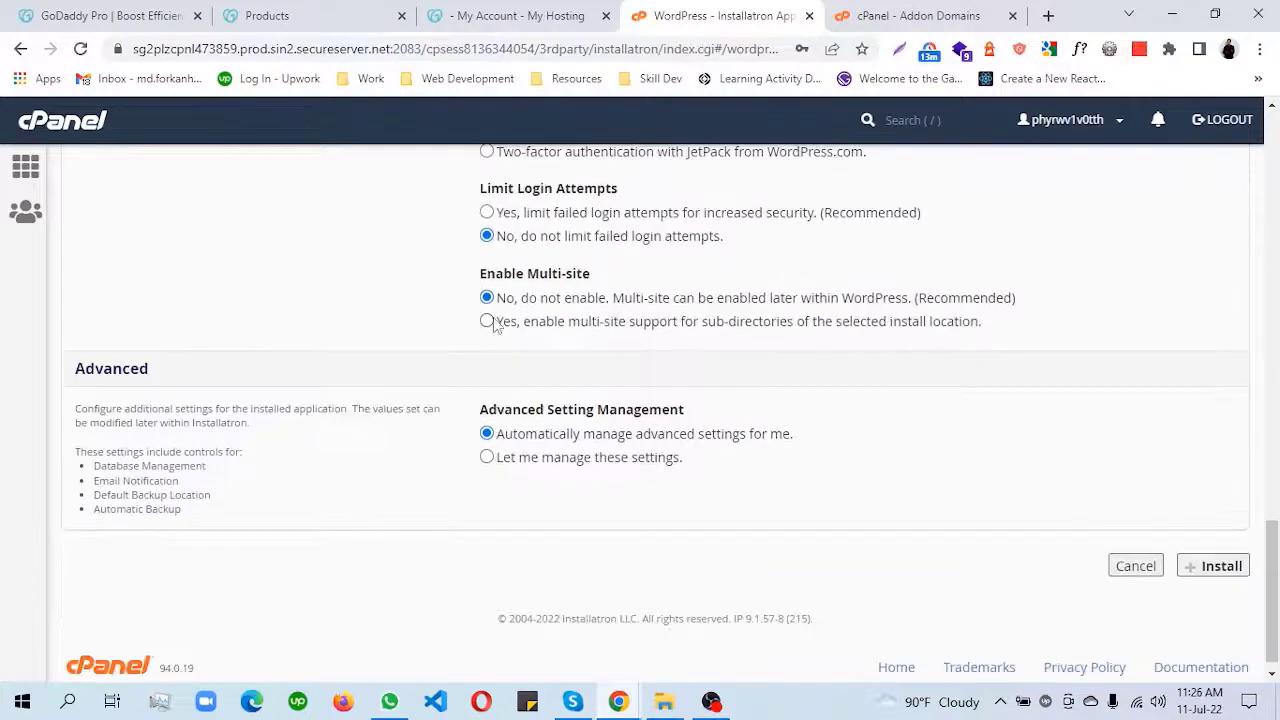
left_click(489, 321)
left_click(488, 298)
left_click(488, 321)
left_click(487, 298)
Start the WordPress installation with automatically managed advanced settings and save the administrator login in the browser
scroll(471, 460, "down", 1)
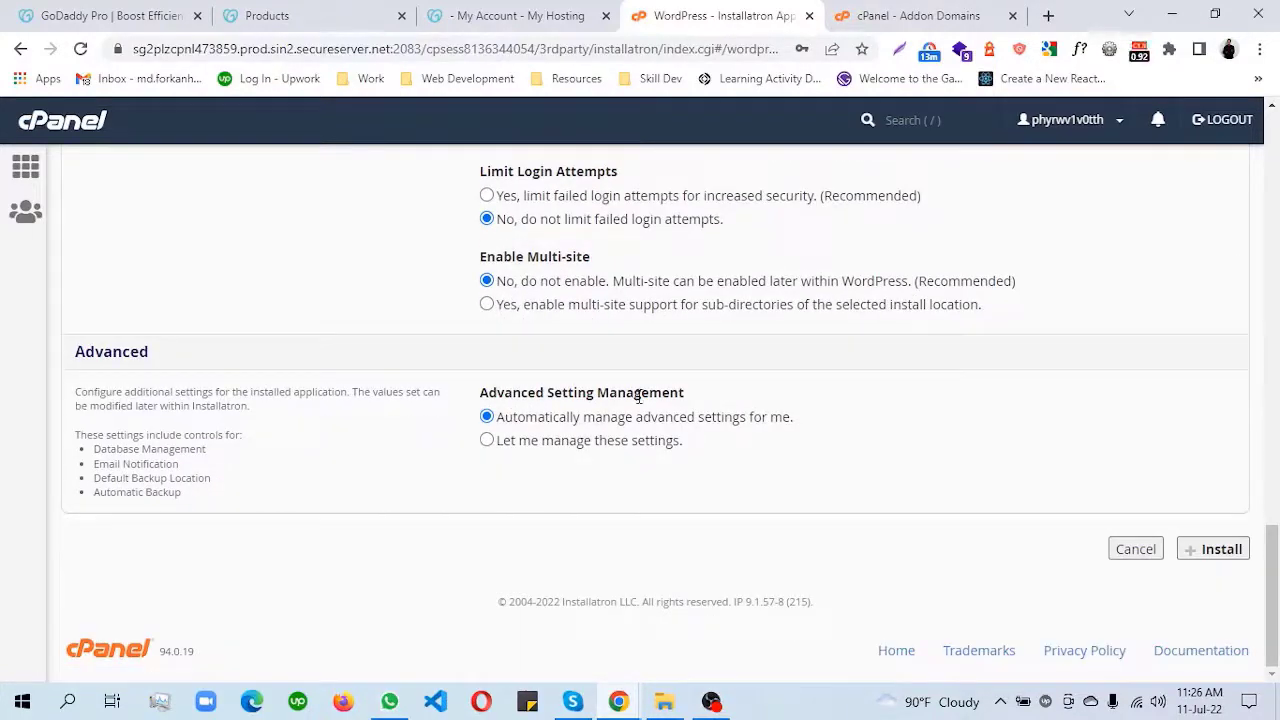
left_click(1219, 550)
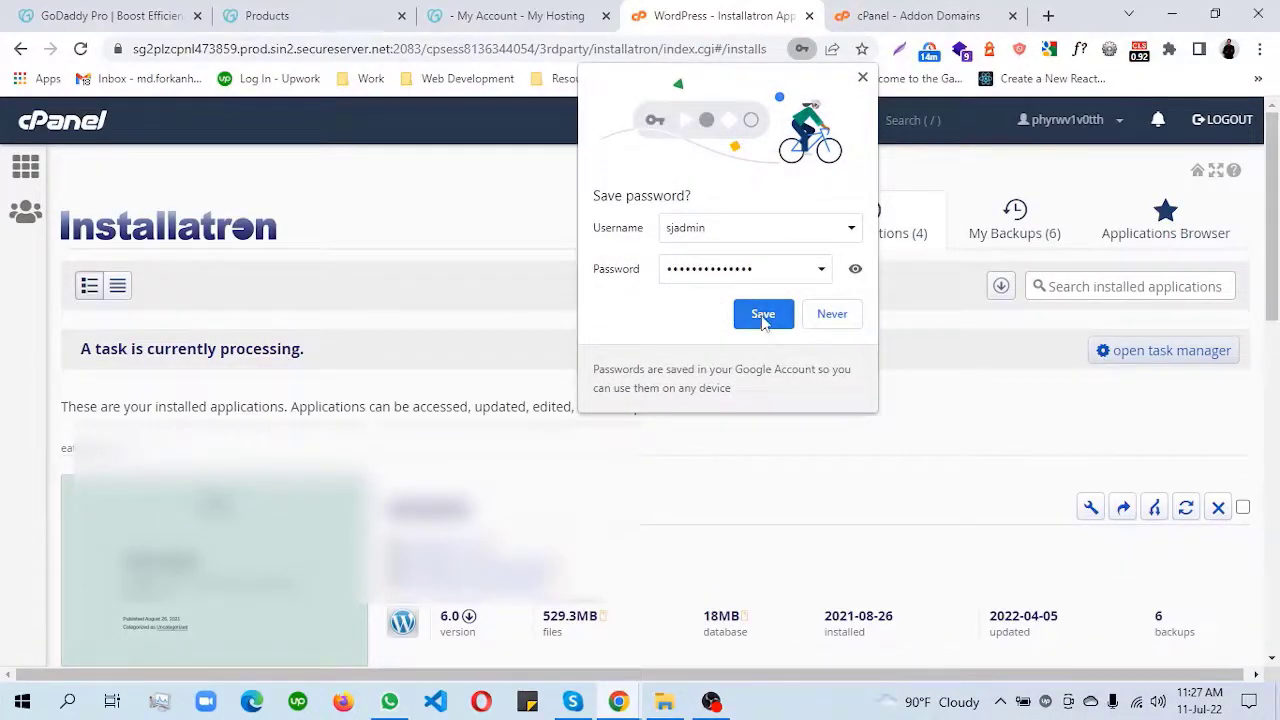
left_click(763, 316)
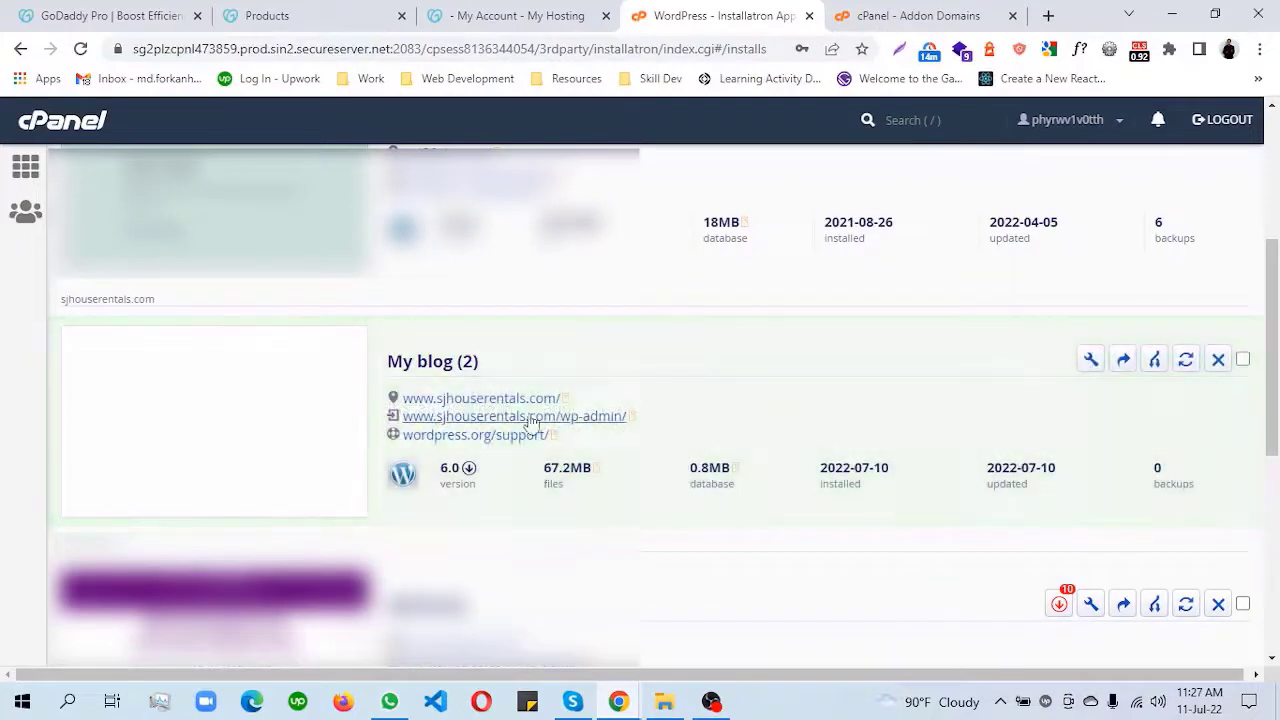